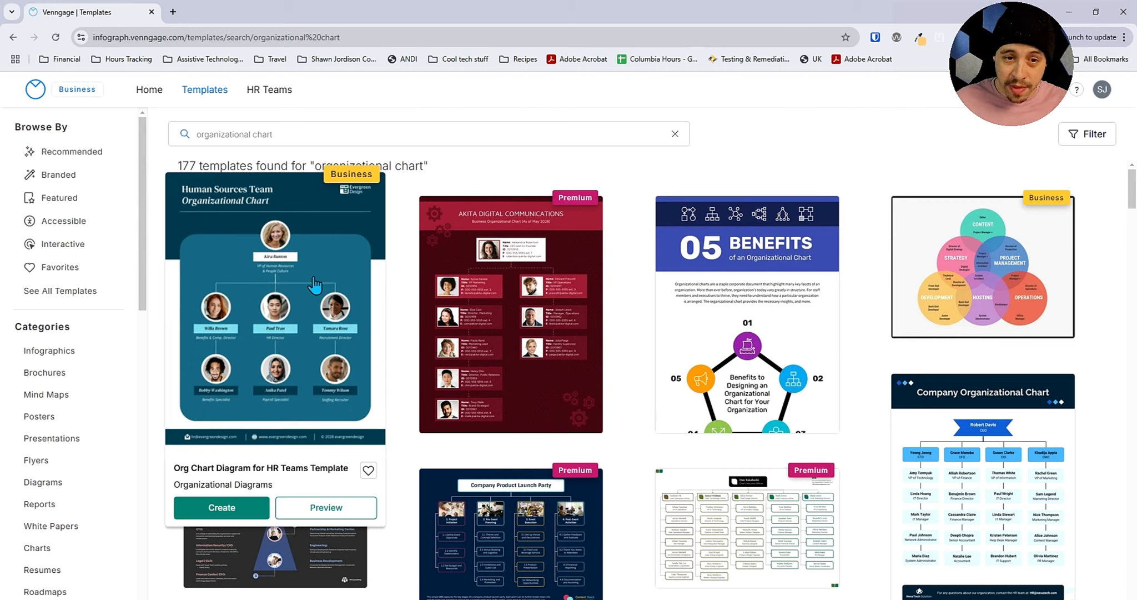
Step: Open the Org Chart Diagram for HR Teams template as a design and check the text tag of its title
left_click(325, 290)
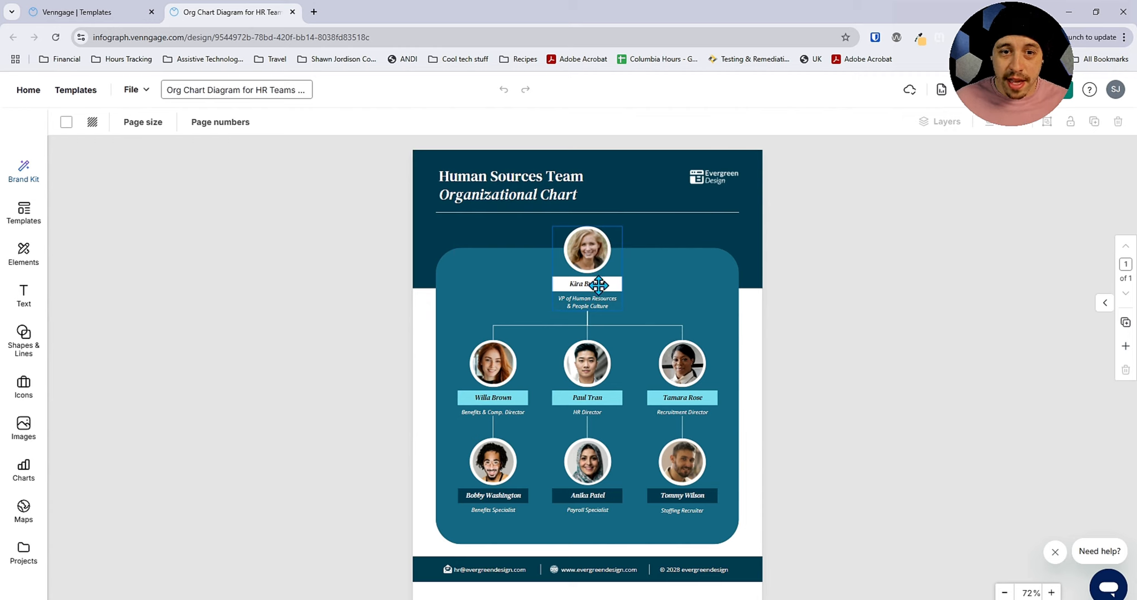
left_click(540, 182)
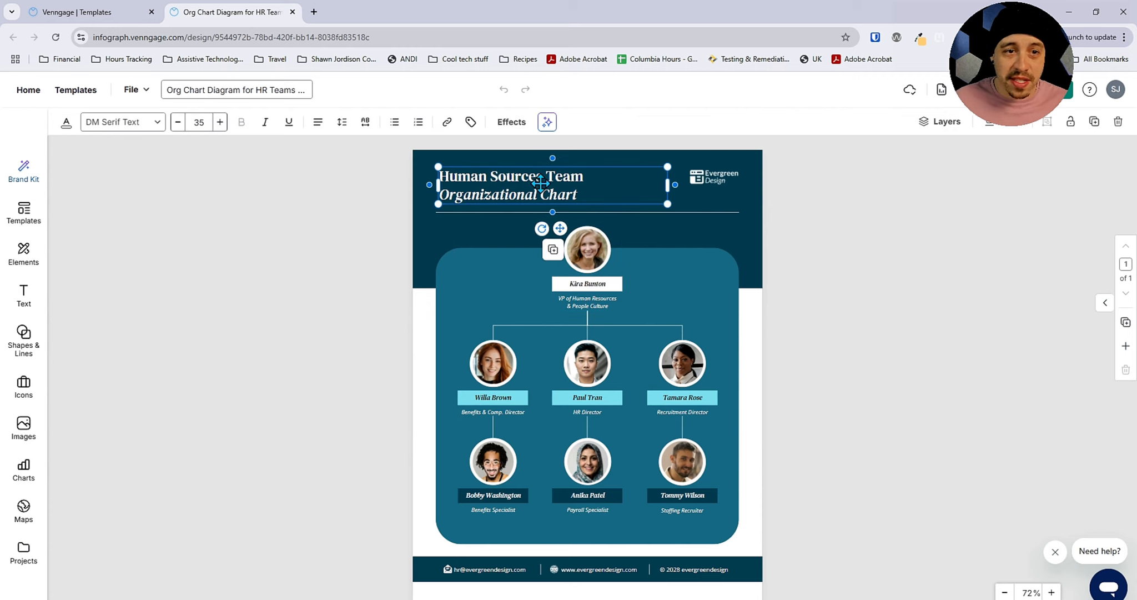
left_click(472, 121)
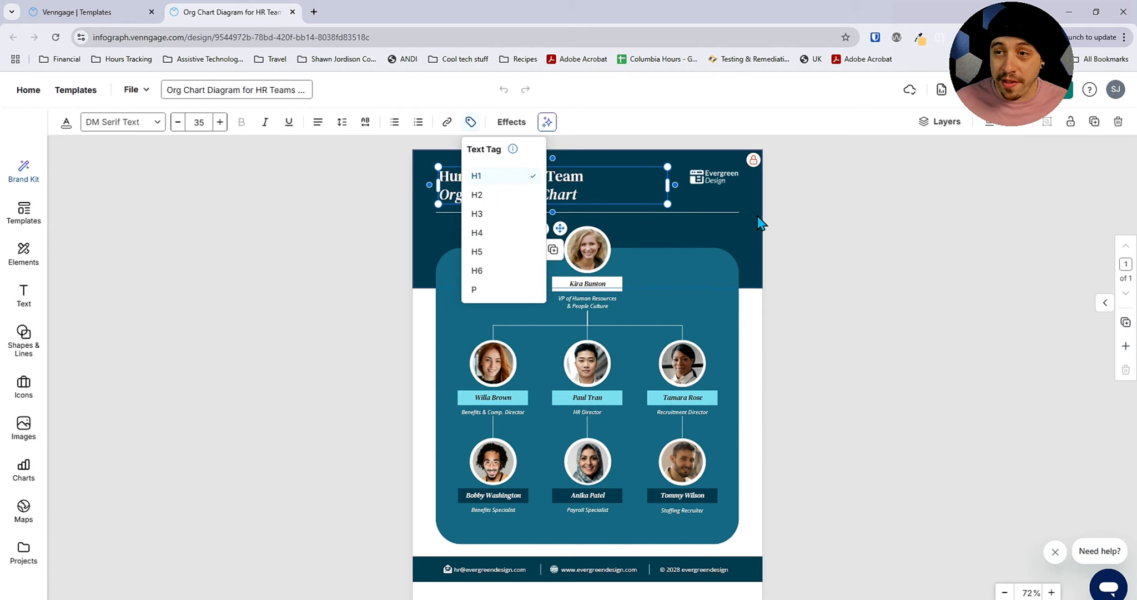
Step: Delete the Evergreen Design logo from the header and replace the top person's name with the owner's full name
left_click(708, 173)
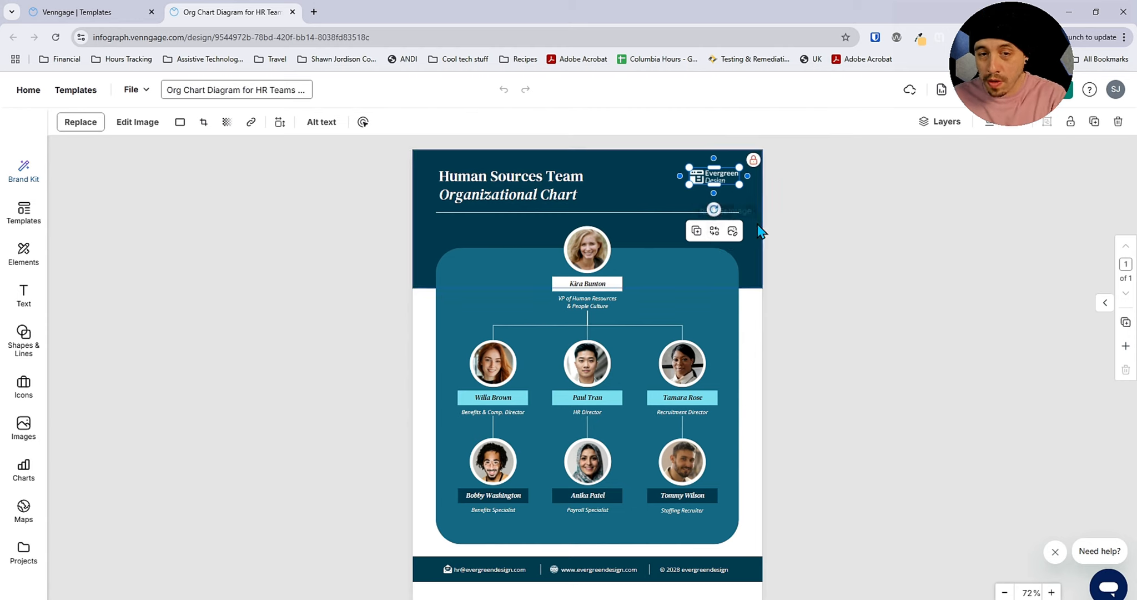
key("Delete")
left_click(602, 285)
double_click(602, 286)
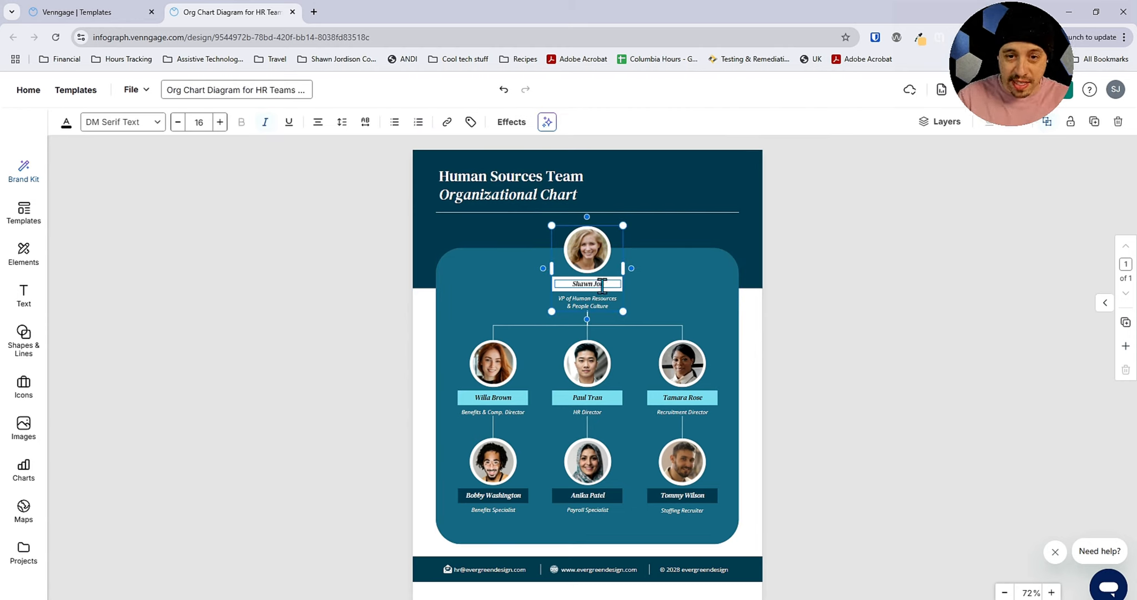
Step: Replace the portrait at the top of the chart with the uploaded round TAG logo image
left_click(580, 250)
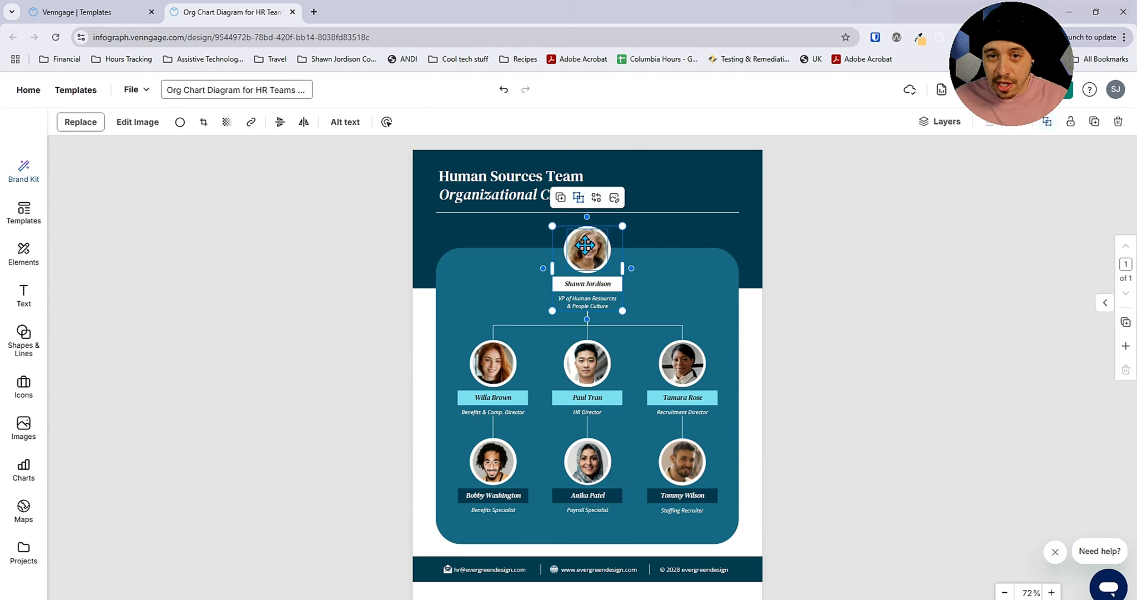
left_click(614, 197)
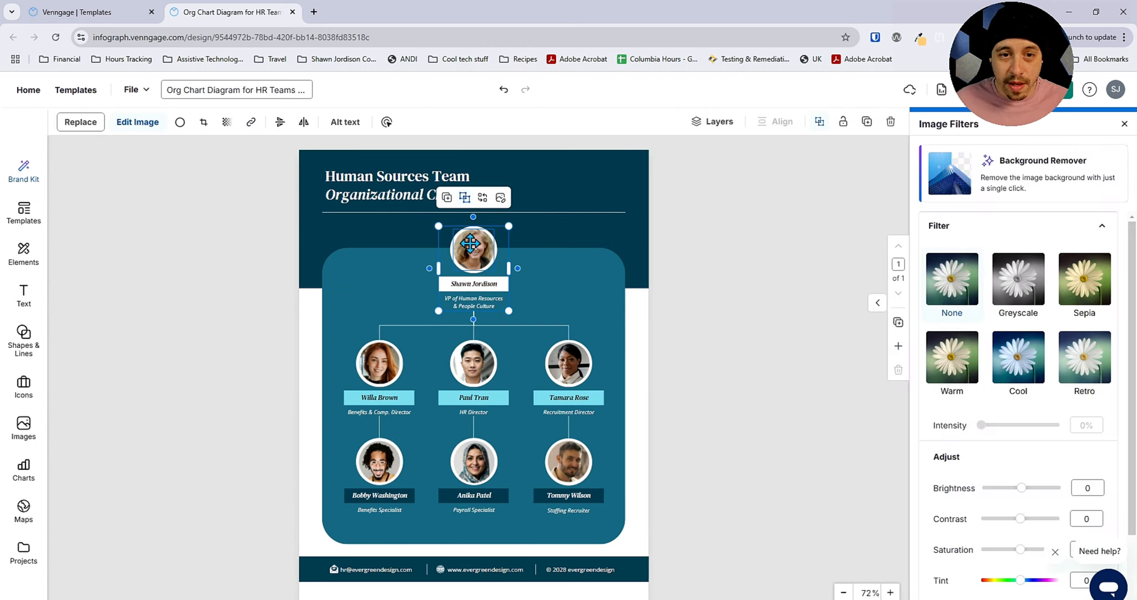
left_click(481, 197)
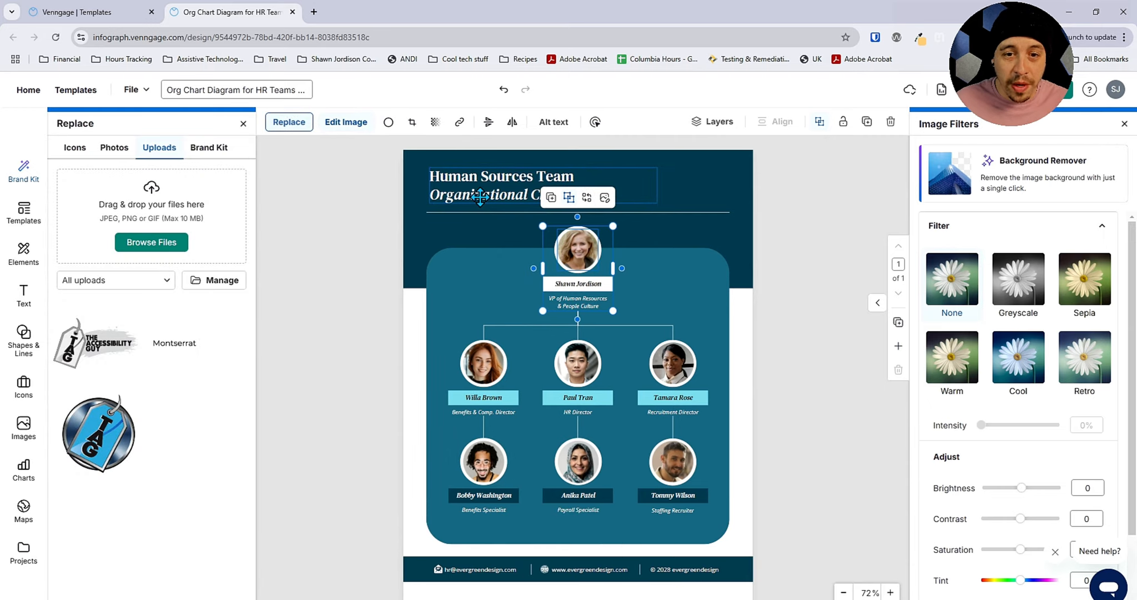
left_click(106, 439)
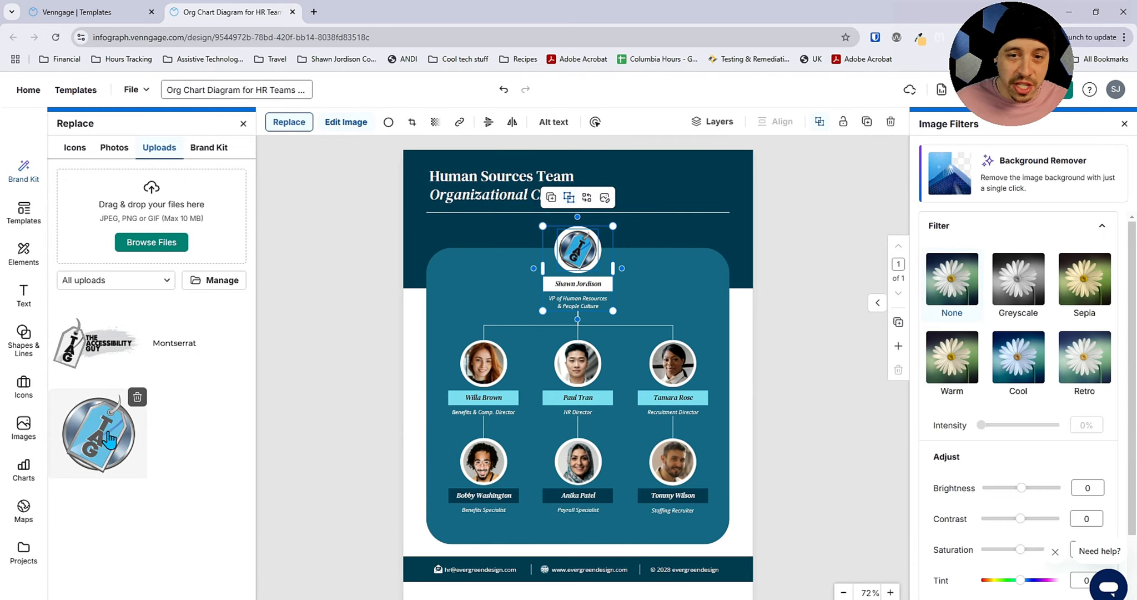
left_click(483, 364)
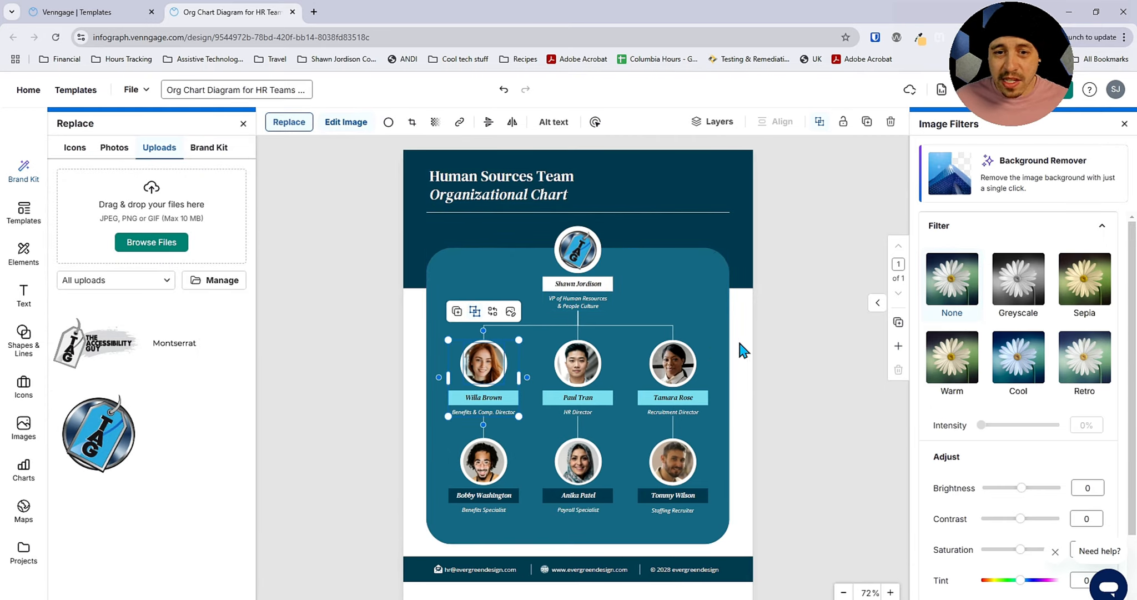
Step: Change the job title under the top person's name to "Owner"
left_click(584, 304)
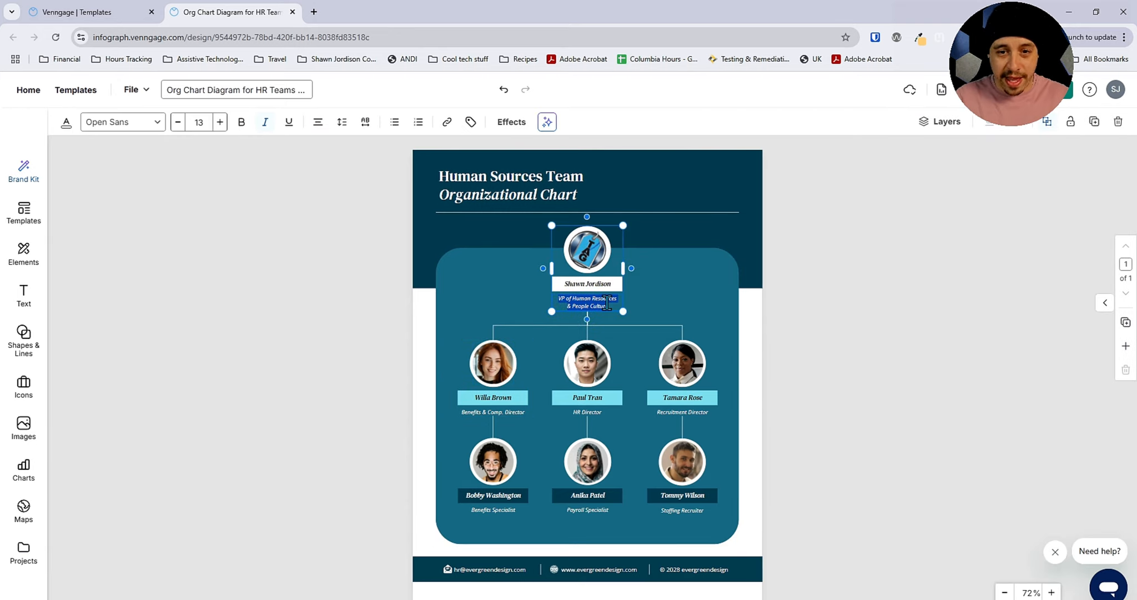
type("Owner")
left_click(831, 234)
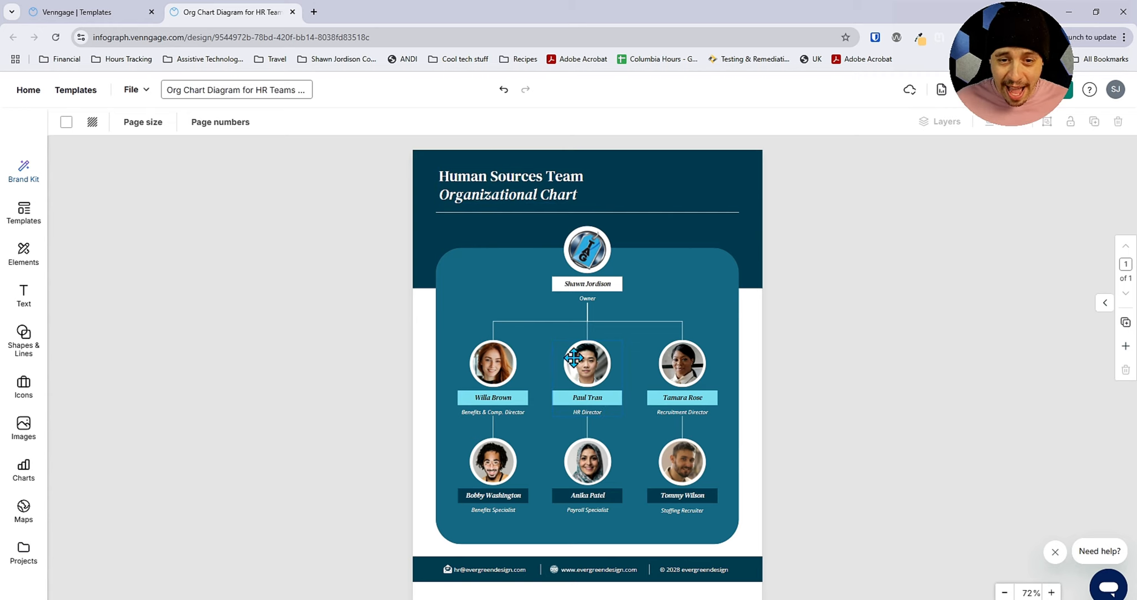
Step: Duplicate the row of three directors, move the copy below the Specialist row, and delete the copy
left_click_drag(447, 357, 717, 421)
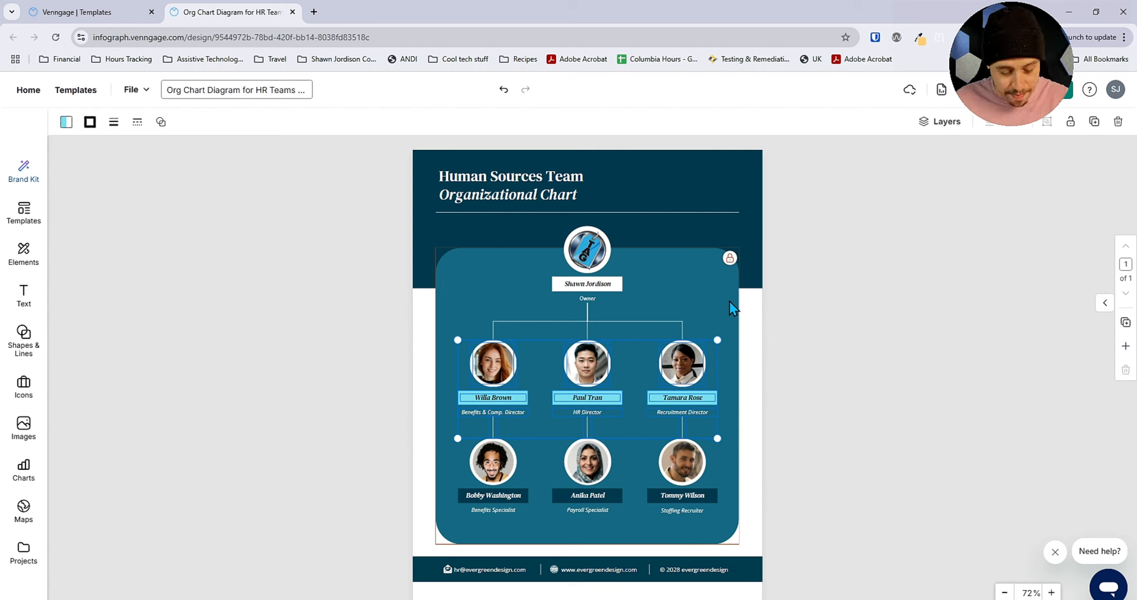
key("ctrl+d")
left_click_drag(693, 369, 694, 557)
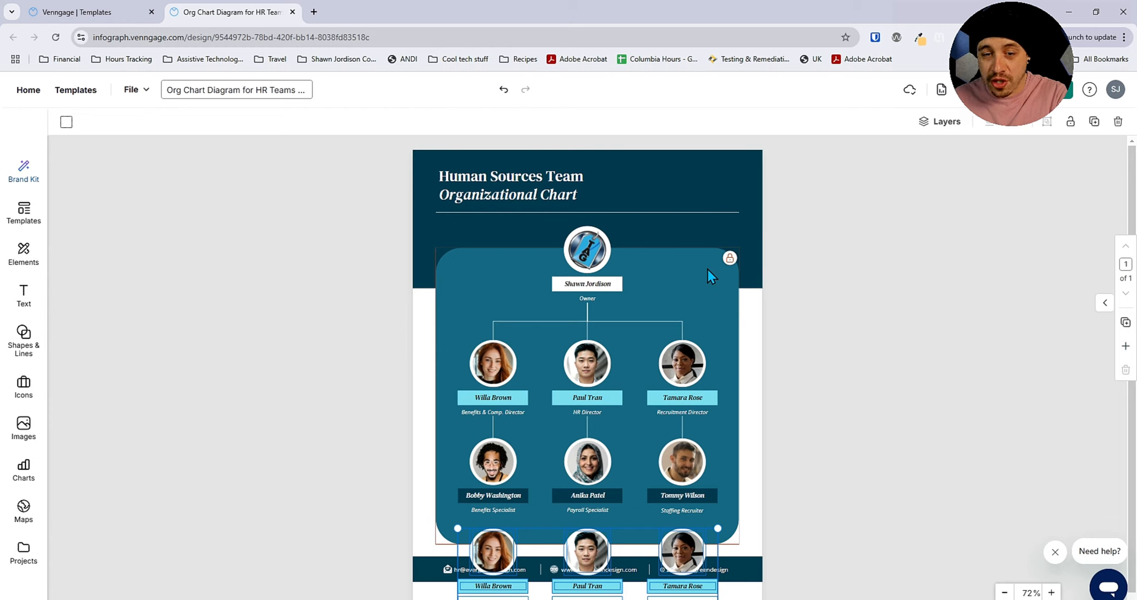
key("Delete")
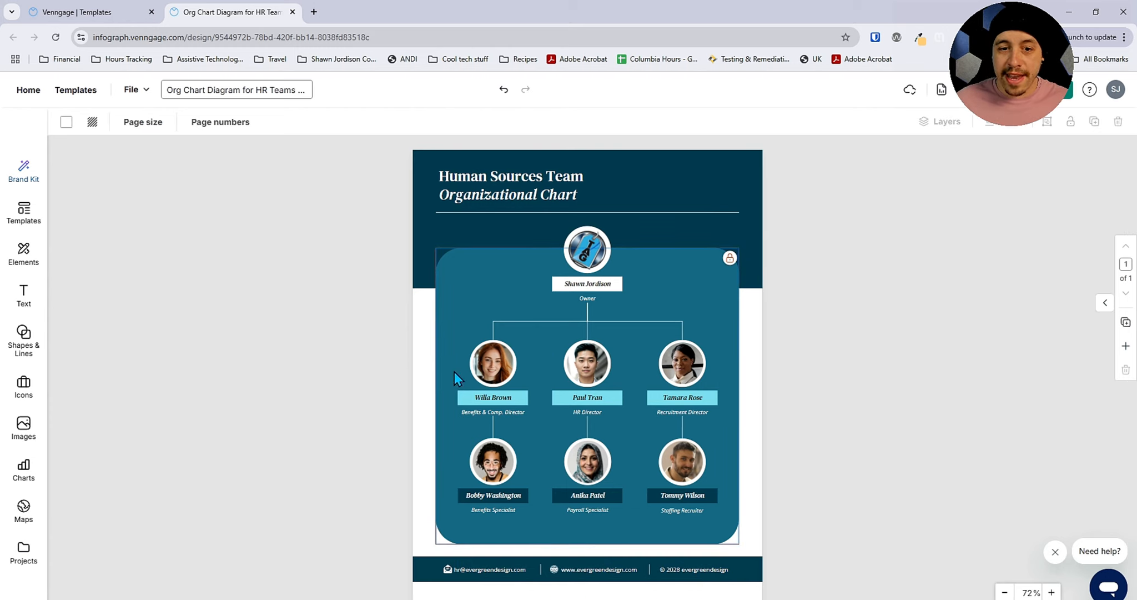
Step: Check the text tag assigned to the name of the Benefits & Comp. Director
left_click(511, 400)
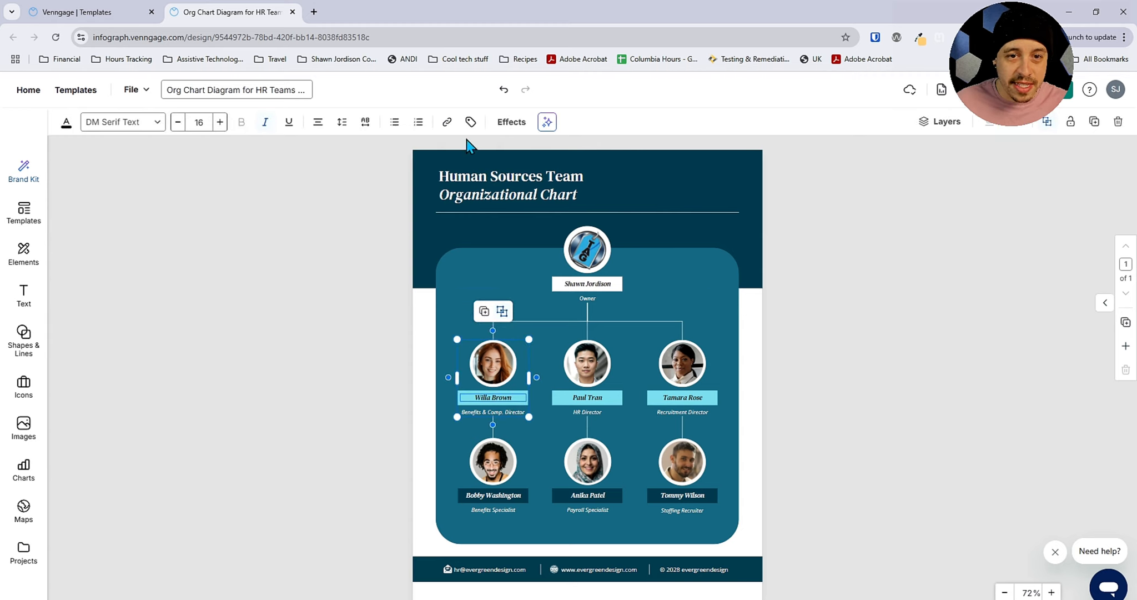
left_click(470, 122)
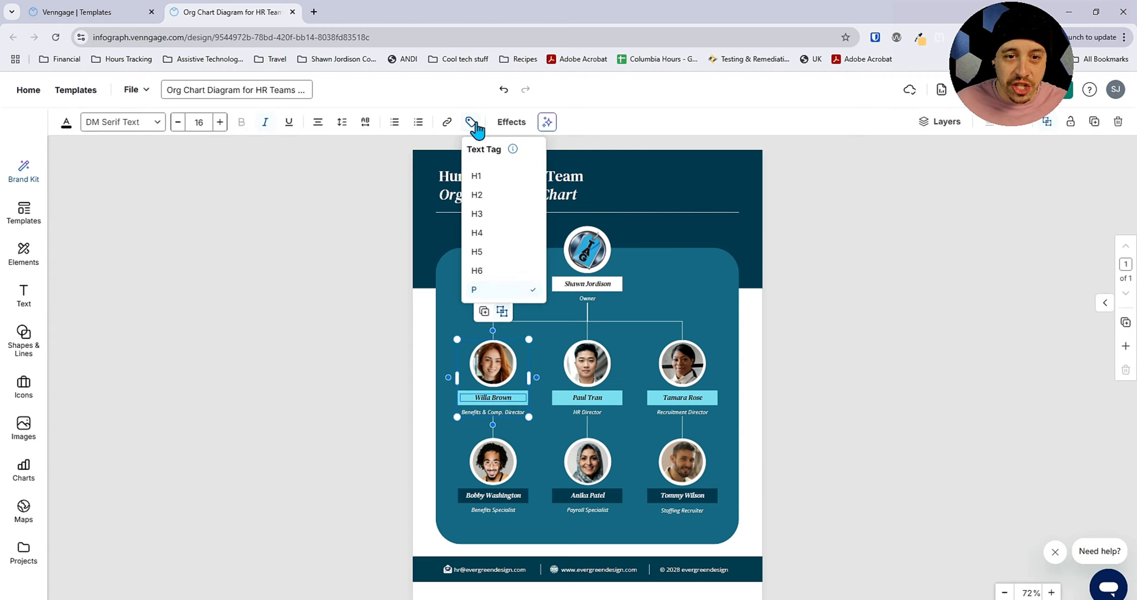
left_click(854, 319)
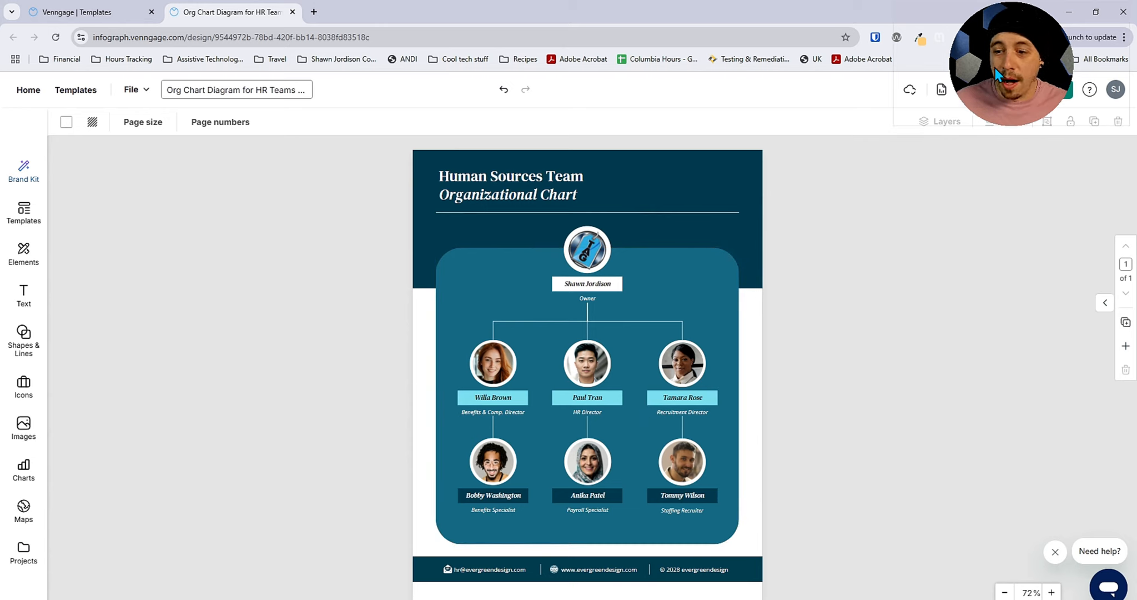
Step: Run the accessibility check on the design and review the color contrast and small text size items
left_click(131, 91)
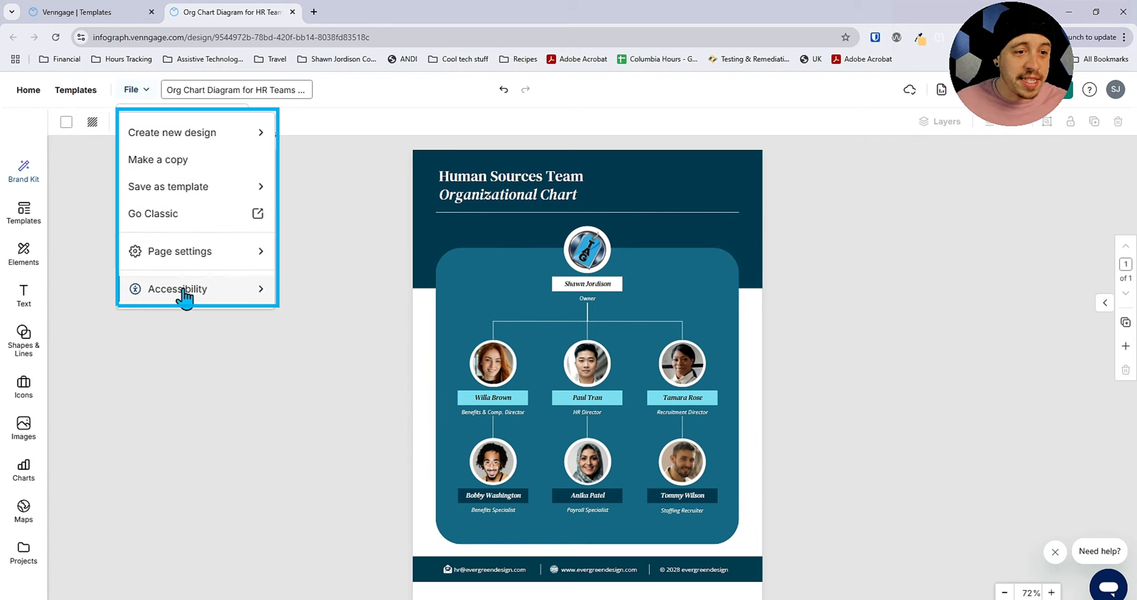
left_click(177, 255)
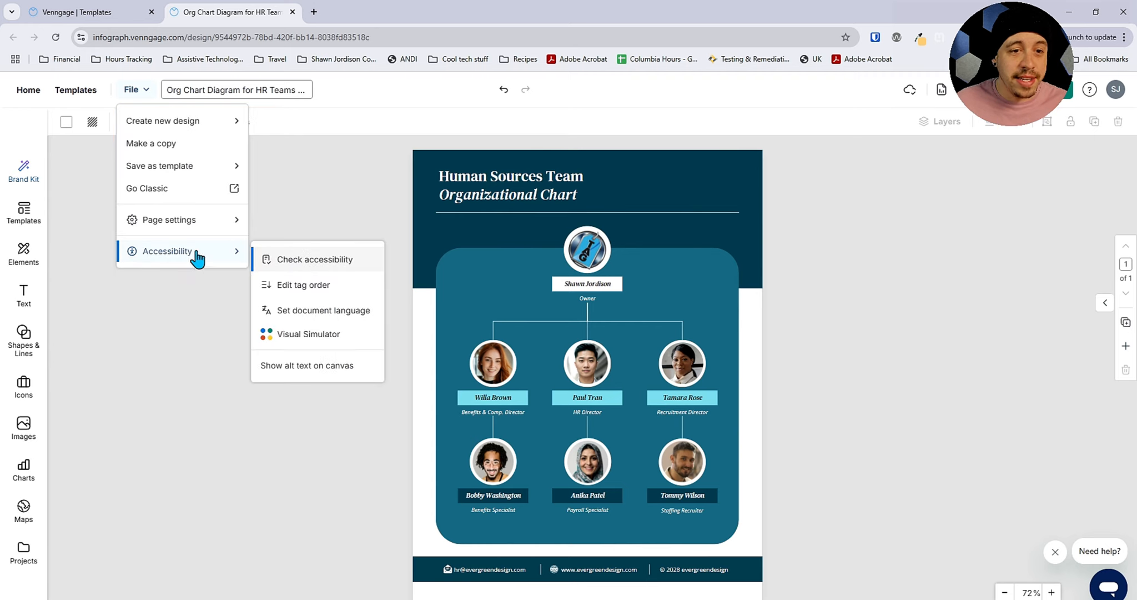
left_click(333, 266)
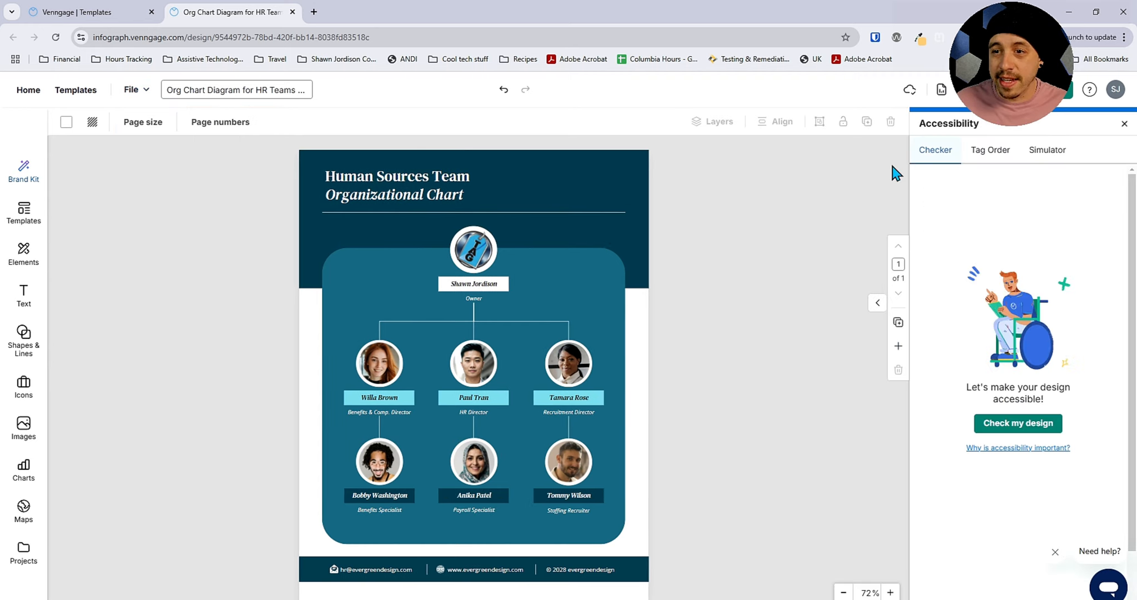
left_click(1013, 423)
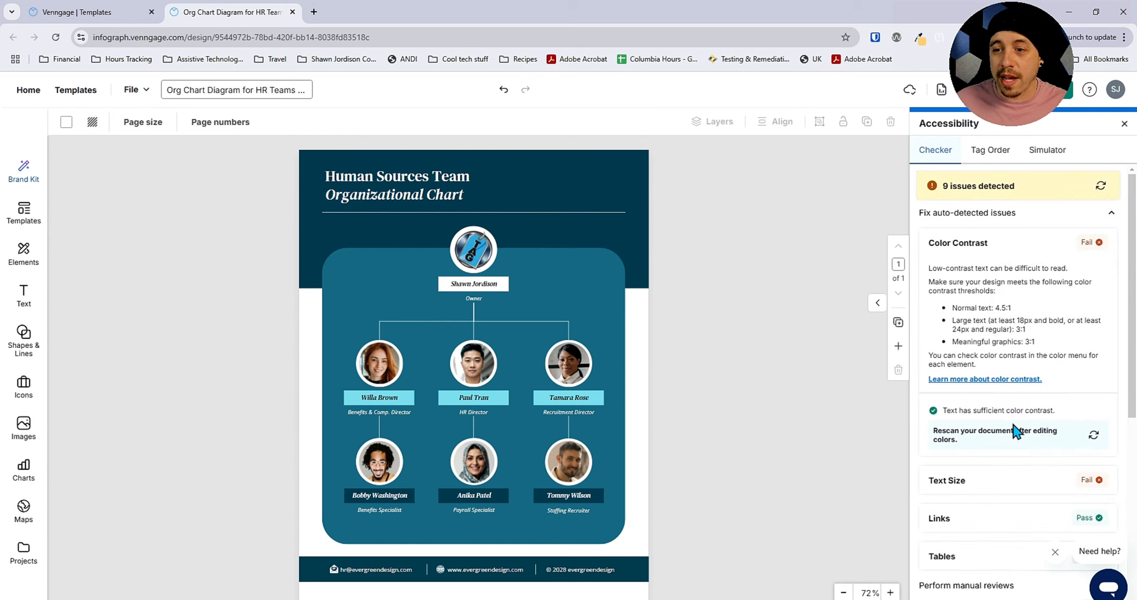
left_click(1013, 407)
scroll(1007, 333, "up", 4)
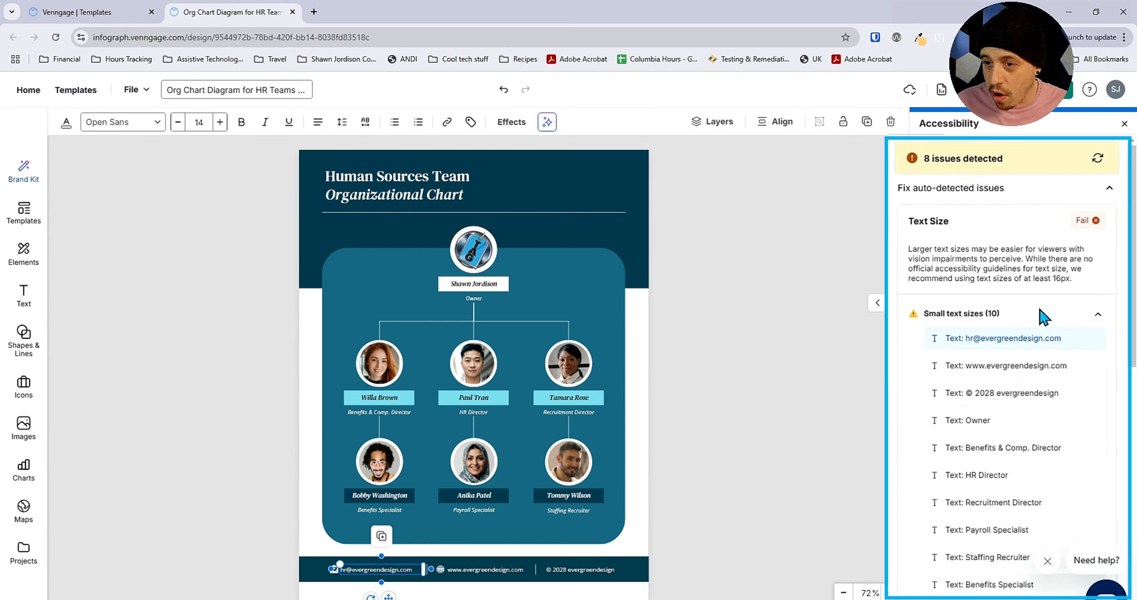
Step: Mark the Text Size item in the auto-detected accessibility issues as complete
left_click(1108, 189)
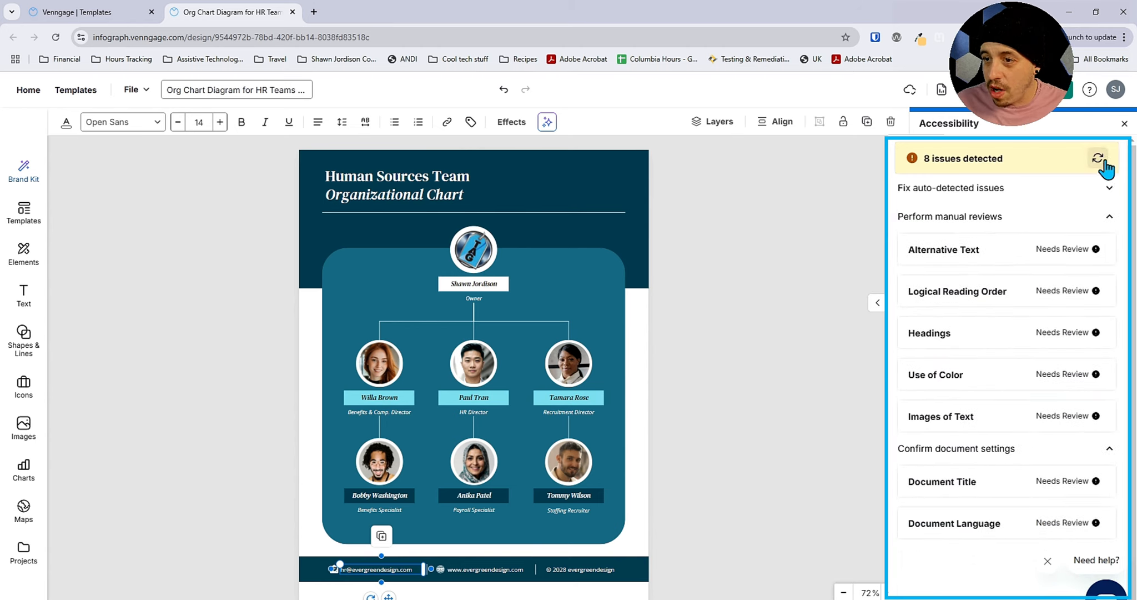
left_click(1109, 188)
scroll(1051, 233, "down", 4)
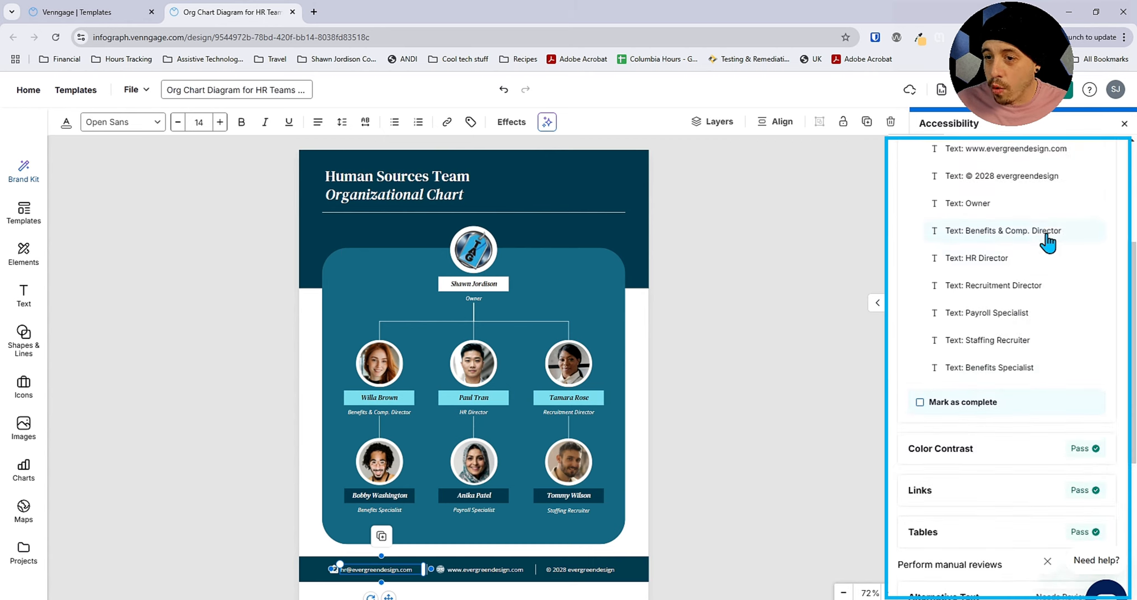
left_click(924, 404)
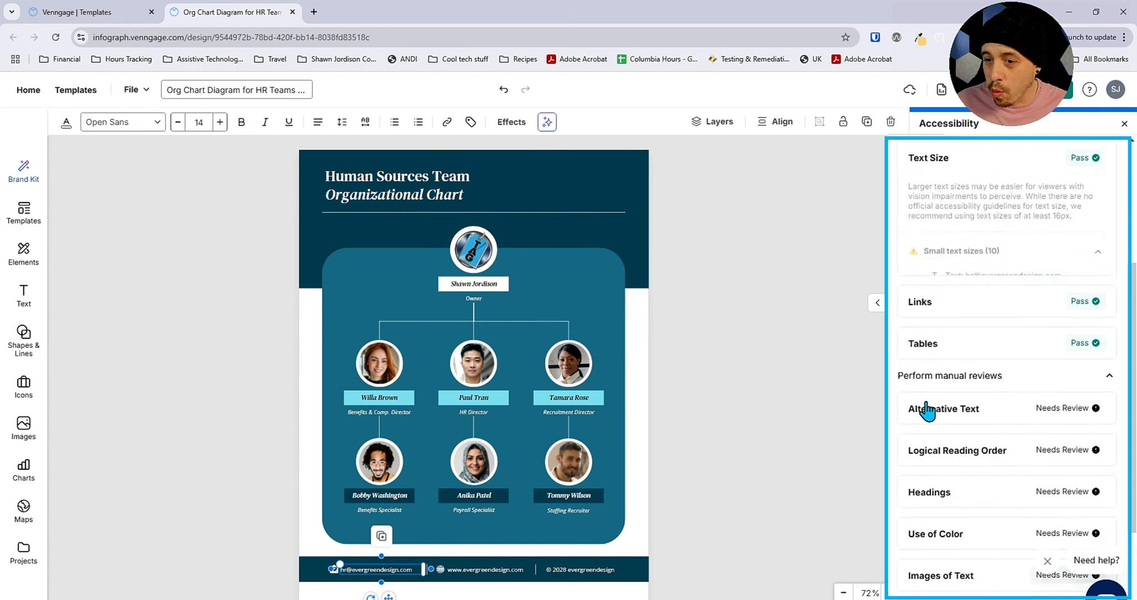
Step: Review the elements missing alternative text and mark the connector line to the Recruitment Director as decorative
left_click(965, 413)
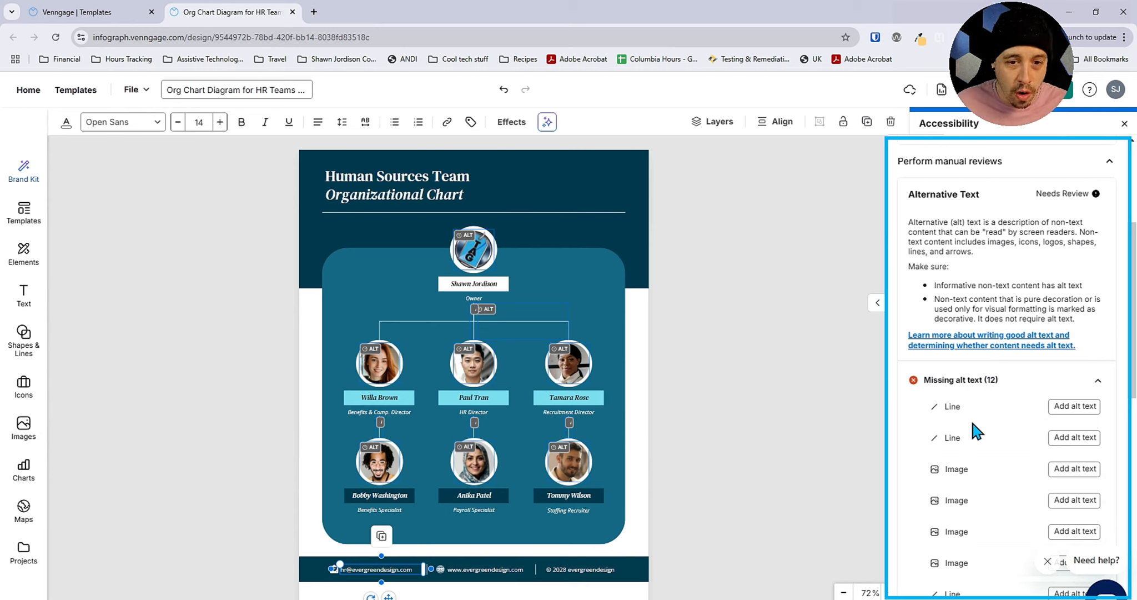
scroll(1000, 383, "down", 4)
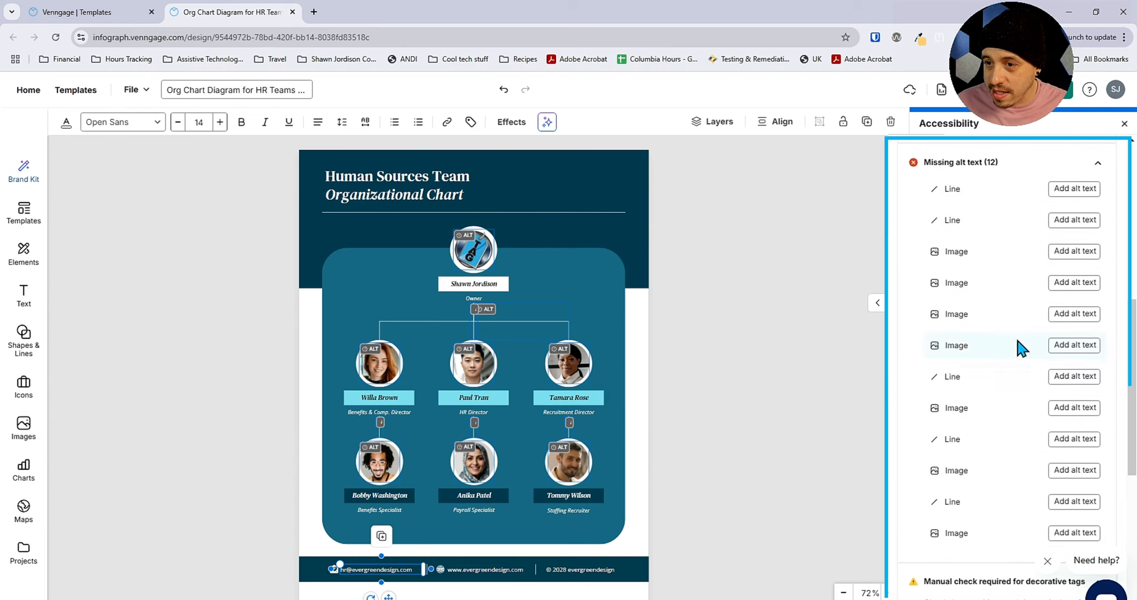
scroll(990, 442, "down", 4)
scroll(999, 333, "up", 4)
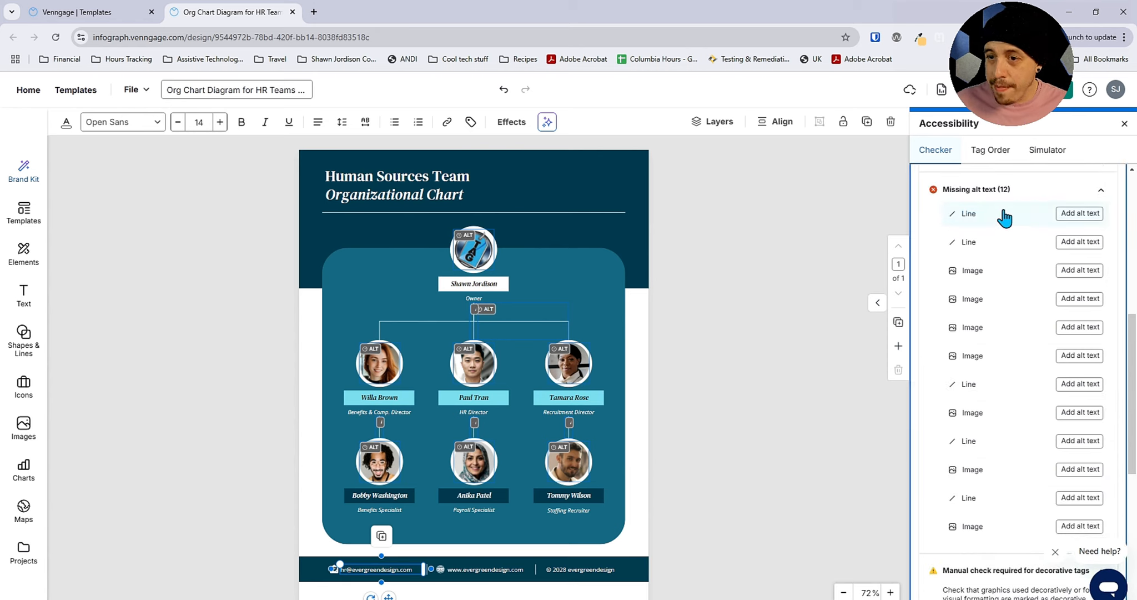
left_click(1004, 216)
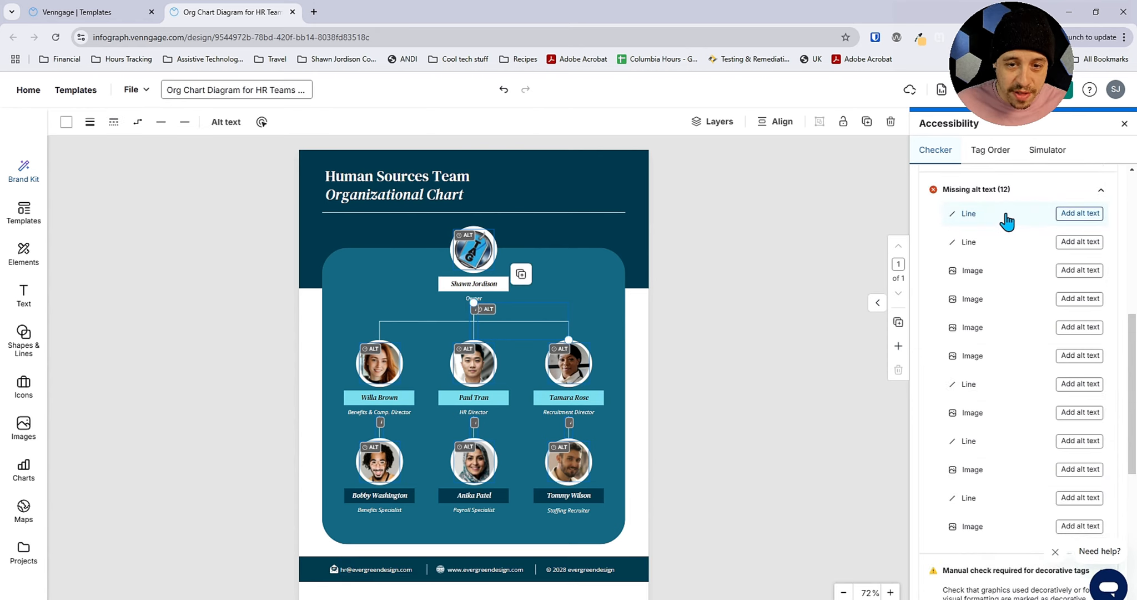
left_click(226, 123)
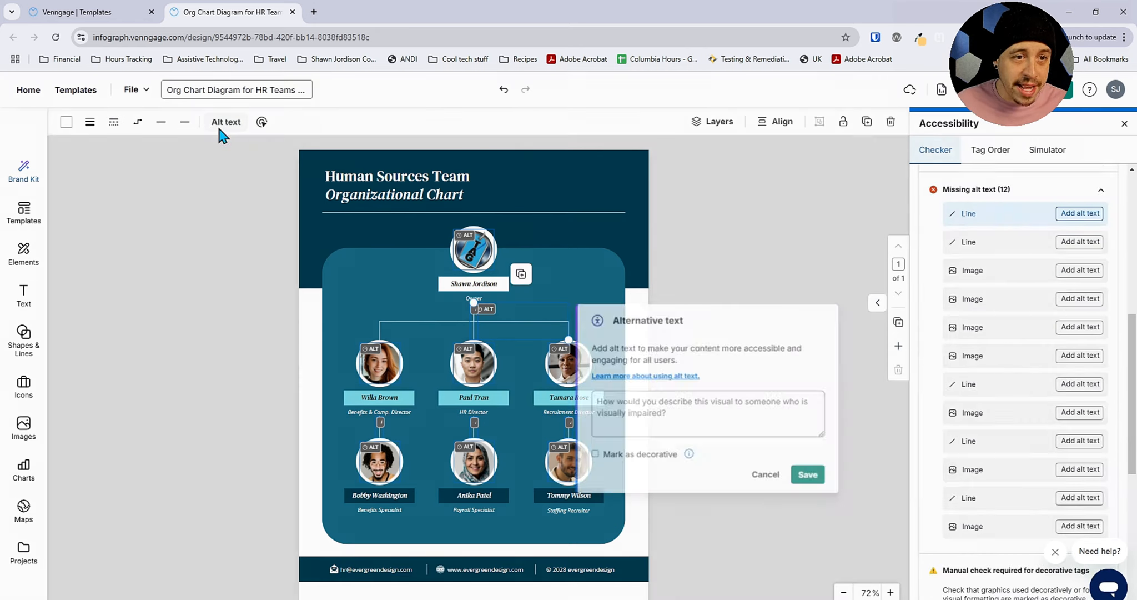
left_click(657, 459)
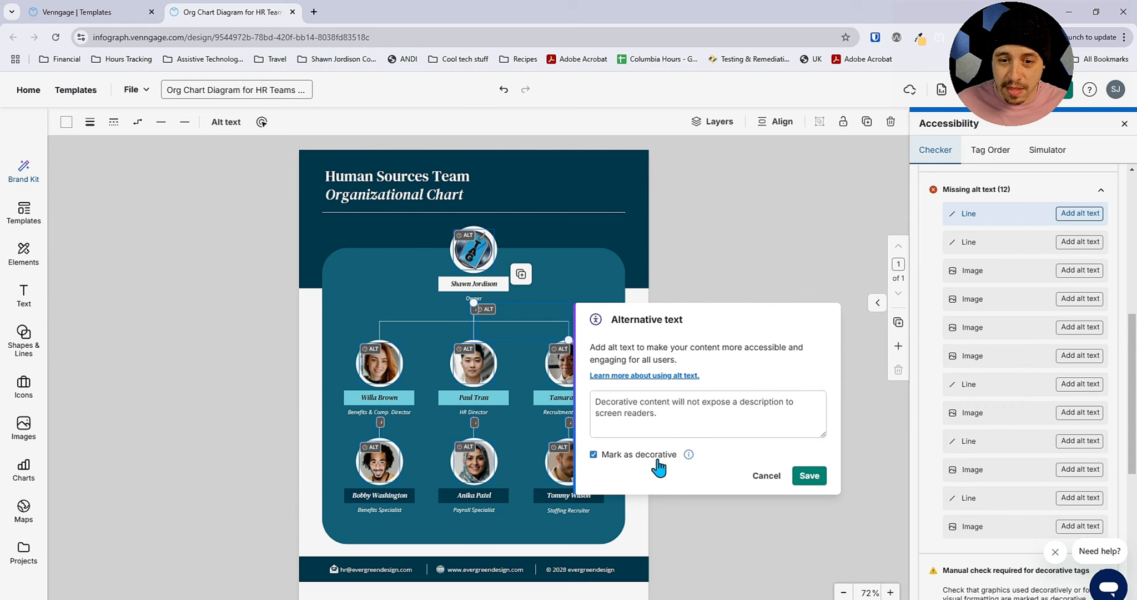
left_click(809, 476)
Step: Mark the connector line between the Owner and the HR Director as decorative
left_click(978, 215)
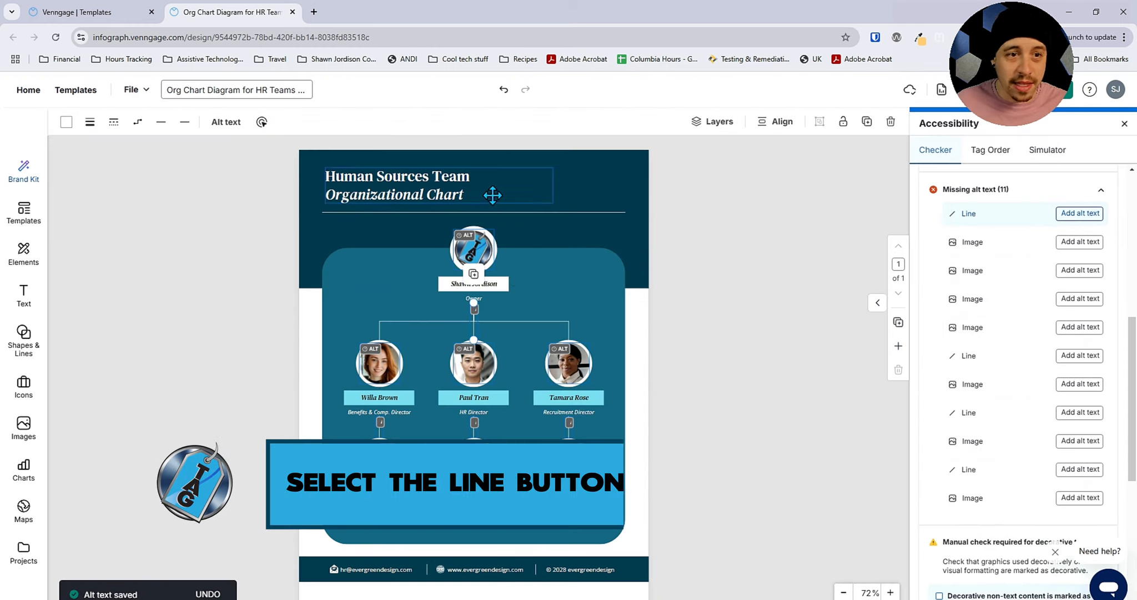
left_click(234, 121)
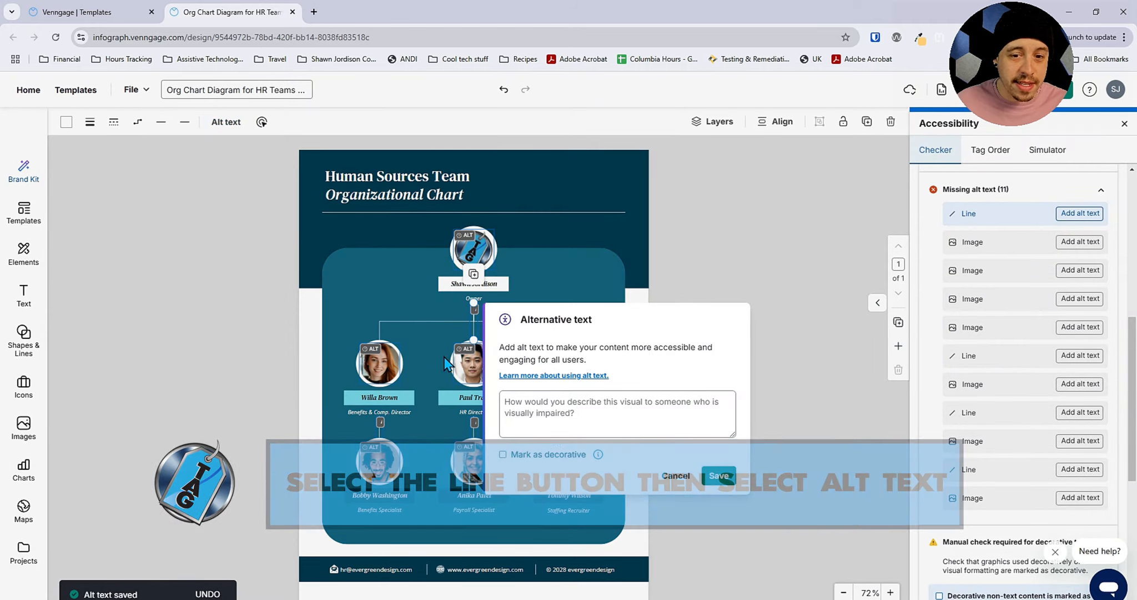
left_click(553, 456)
right_click(706, 475)
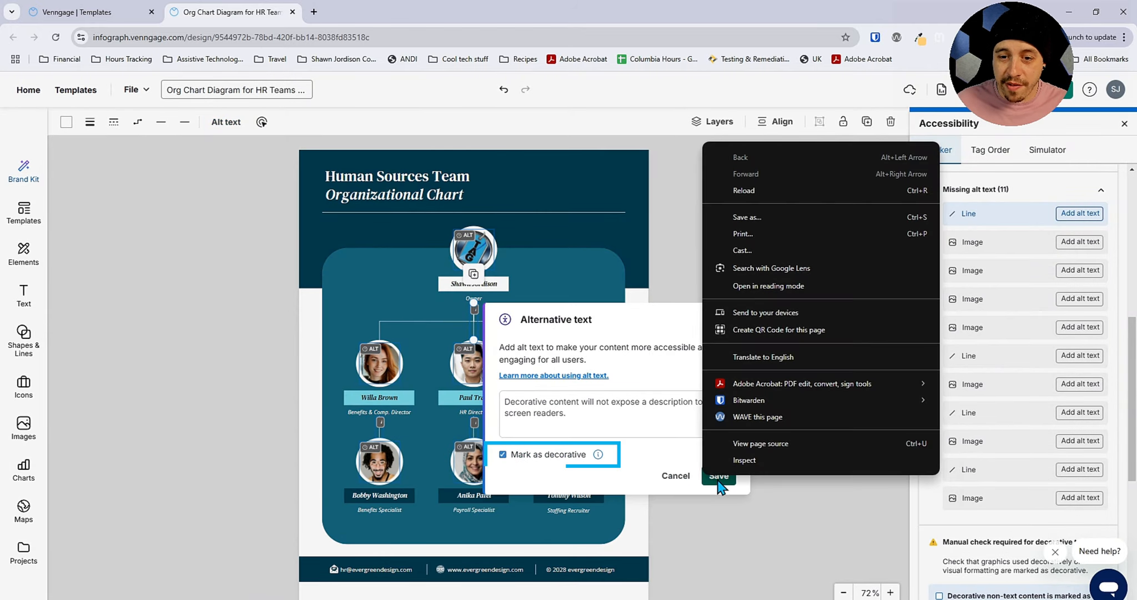
left_click(717, 477)
Step: Add the alternative text "The Accessibility Guy logo" to the Owner's image
left_click(982, 216)
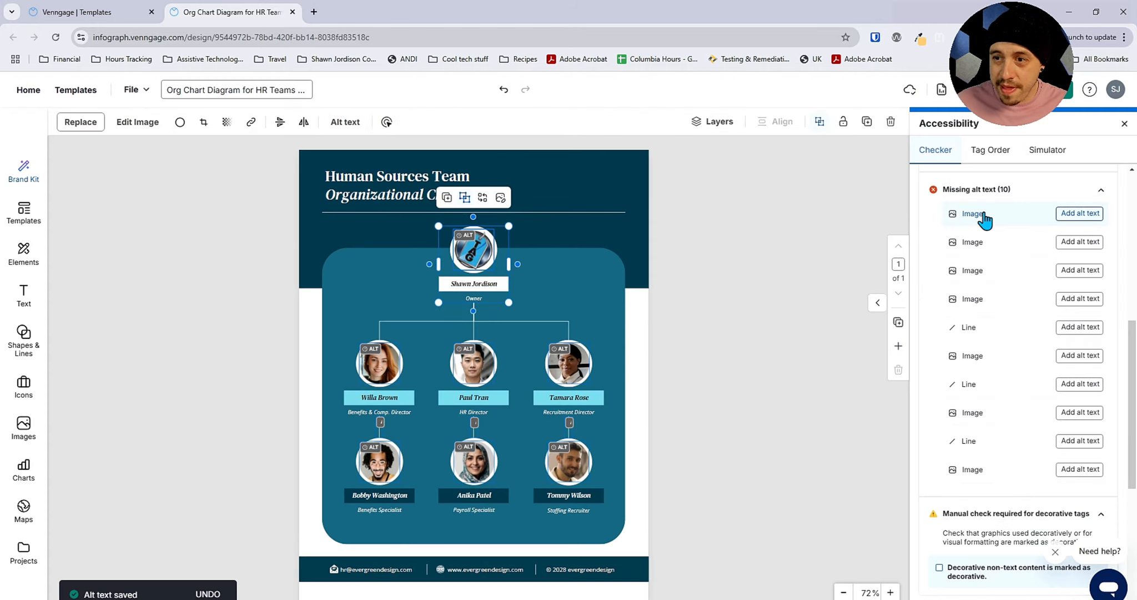
left_click(1080, 214)
left_click(648, 378)
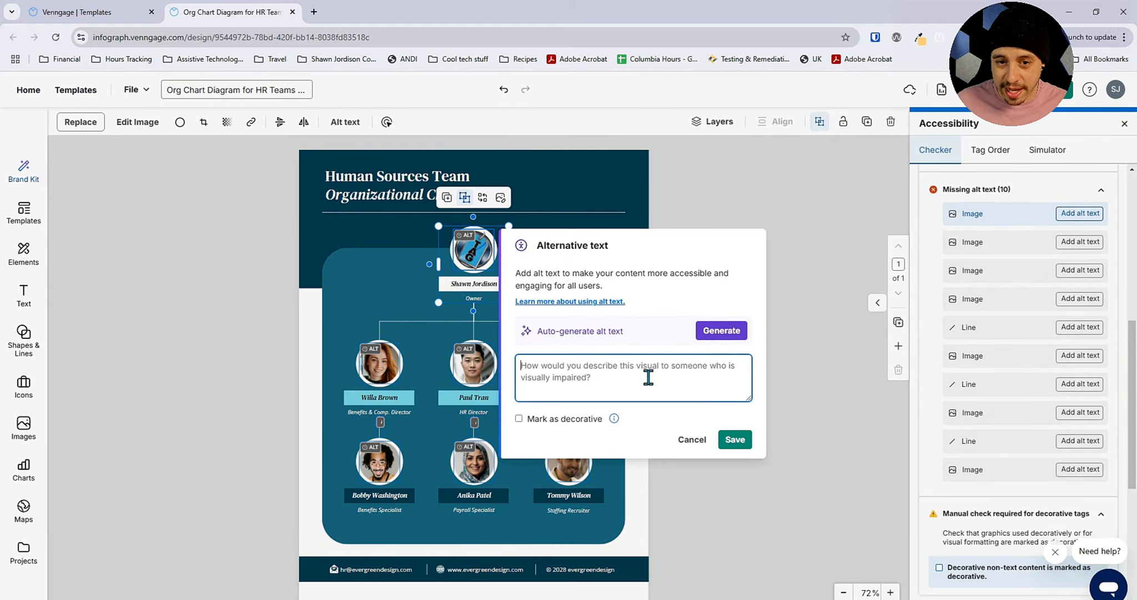
type("The Accessibility Guy logo")
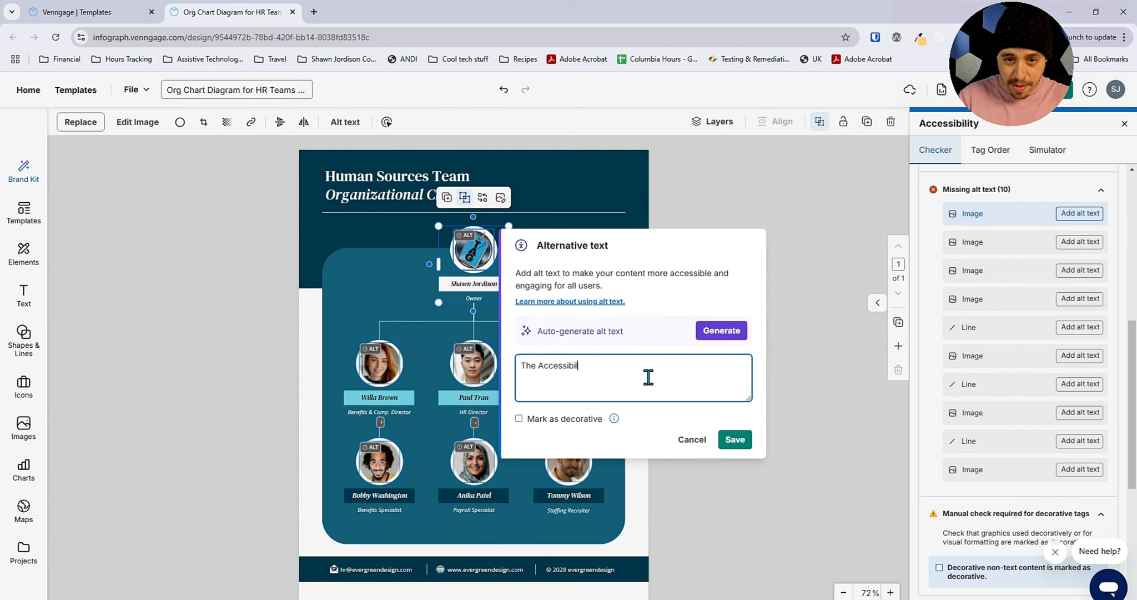
left_click(734, 439)
Step: Mark the portraits of the Benefits & Comp. Director, HR Director and Recruitment Director as decorative
left_click(1080, 213)
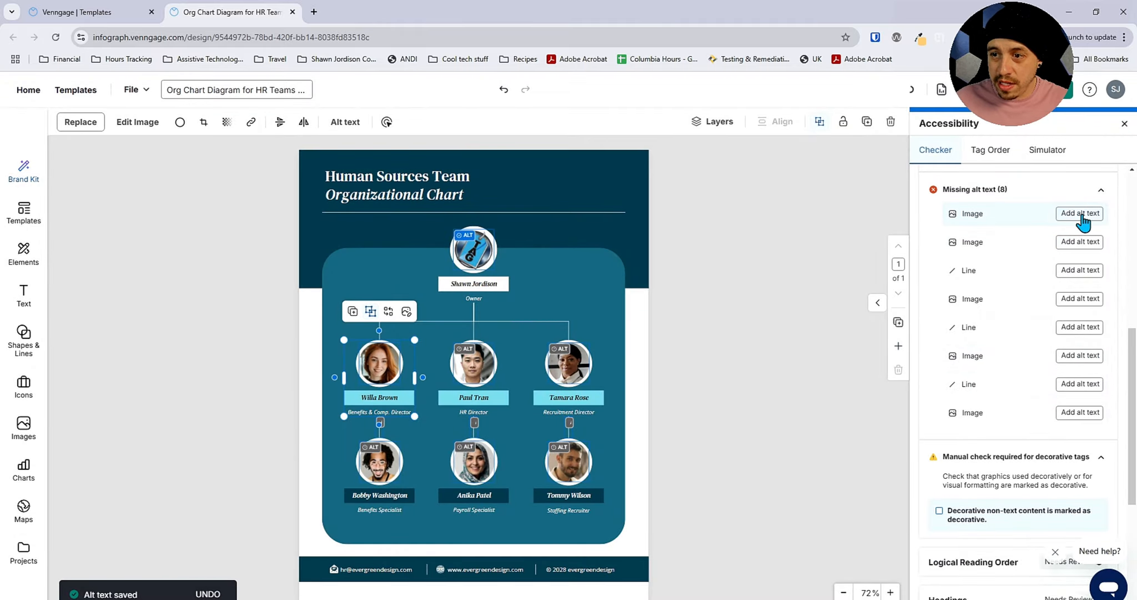
left_click(1080, 213)
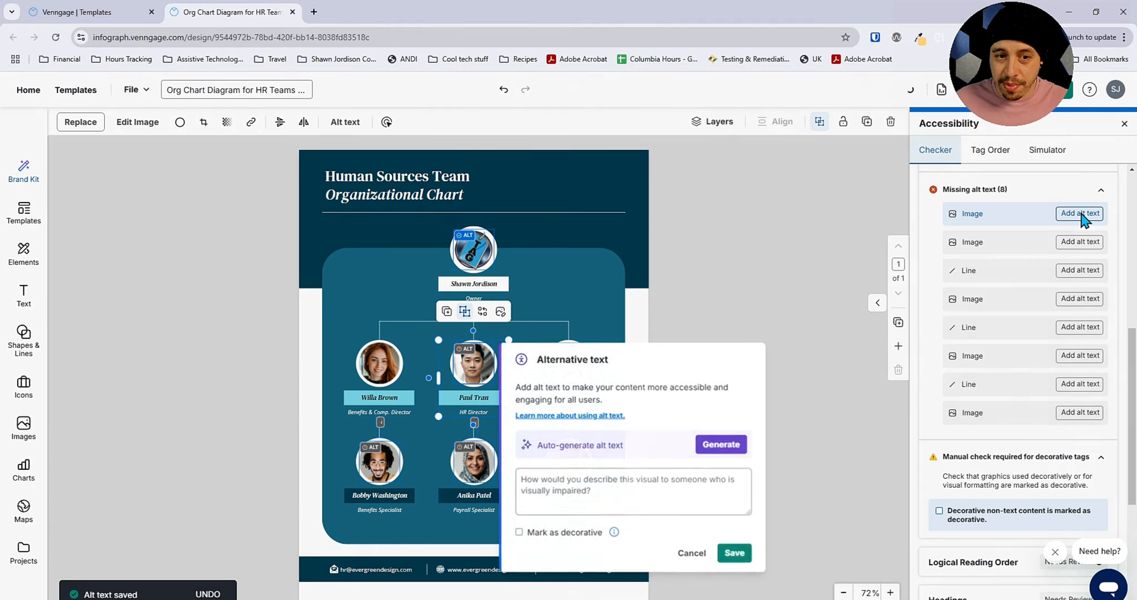
left_click(577, 532)
left_click(735, 553)
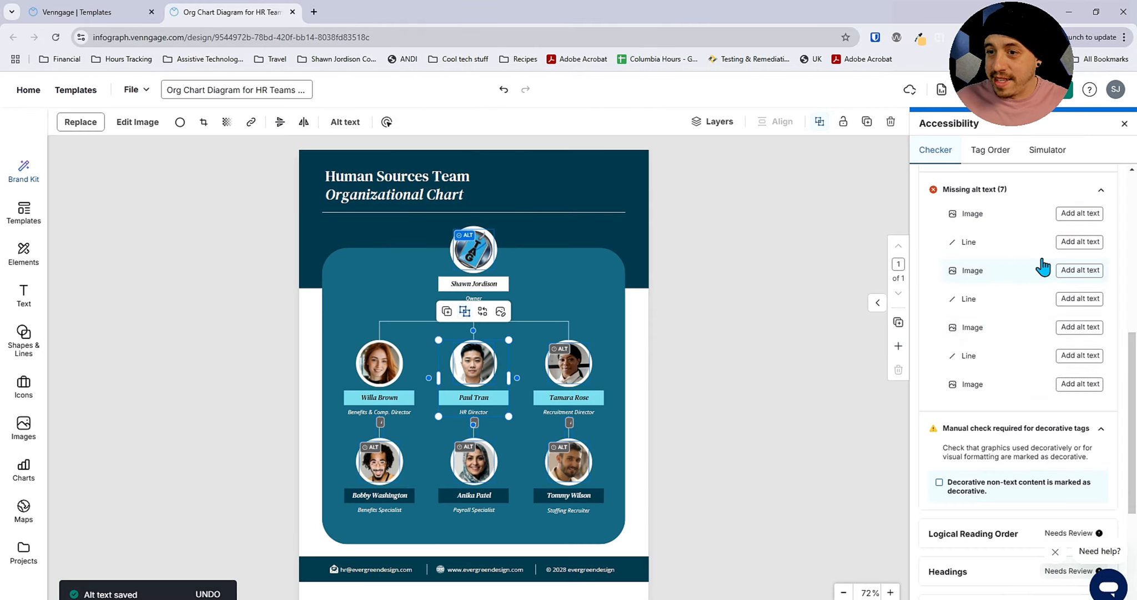
left_click(1080, 213)
left_click(555, 530)
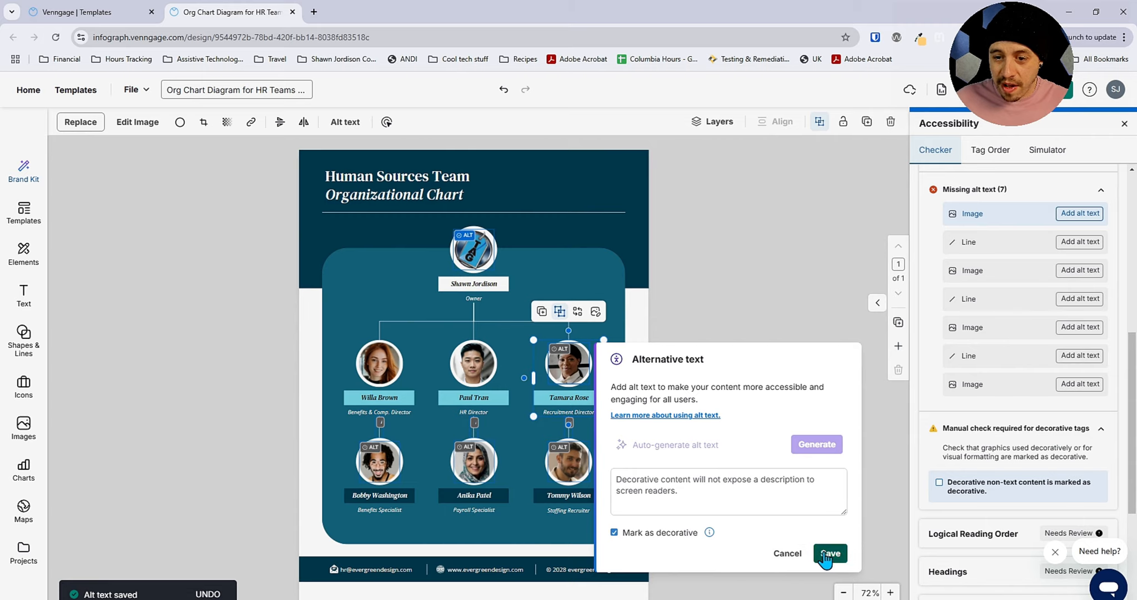
left_click(828, 552)
Step: Mark the connector line below the HR Director and the Payroll Specialist's portrait as decorative
left_click(1080, 213)
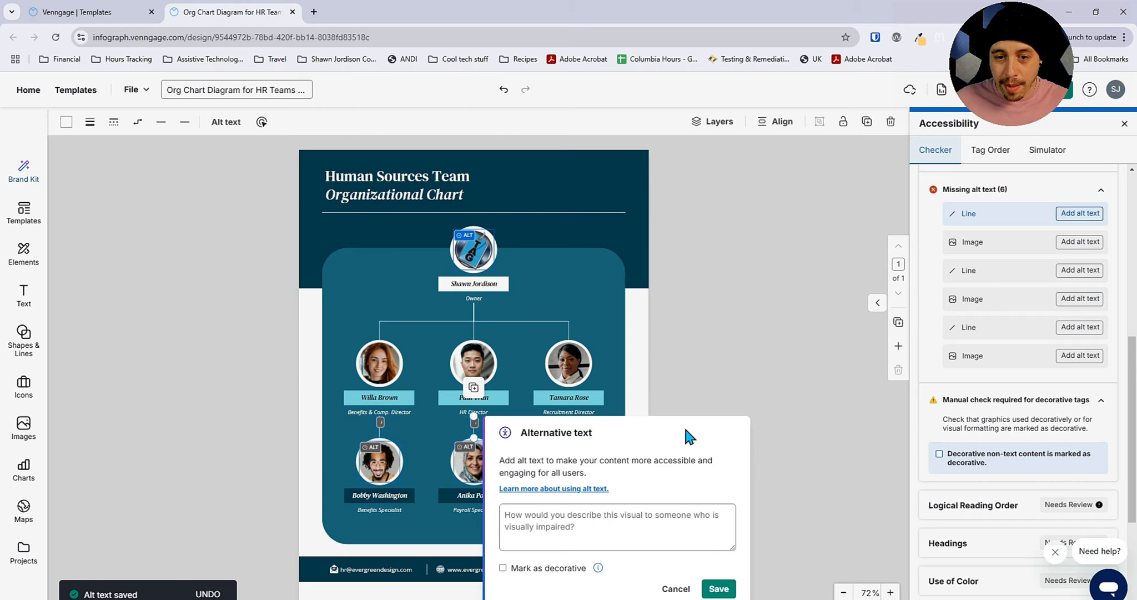
left_click(560, 569)
left_click(988, 214)
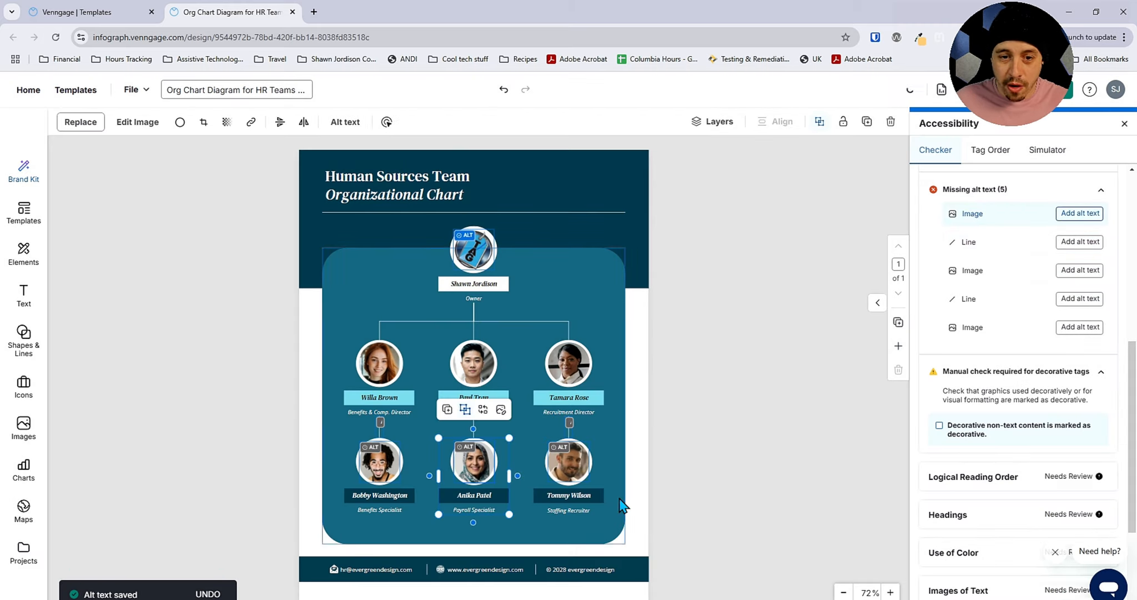
left_click(1079, 217)
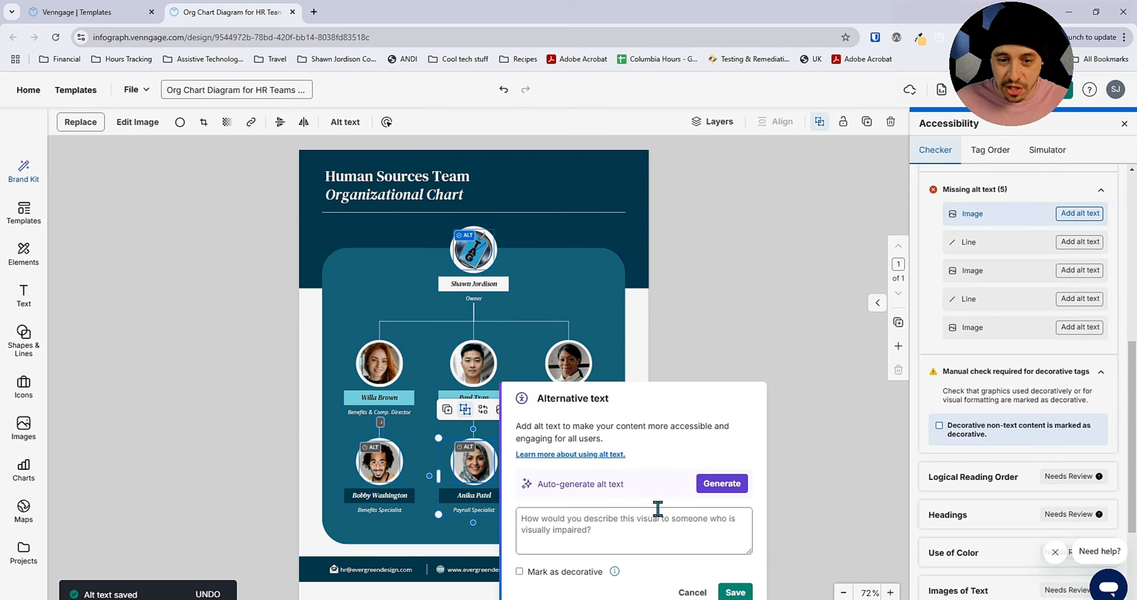
left_click(572, 571)
left_click(721, 593)
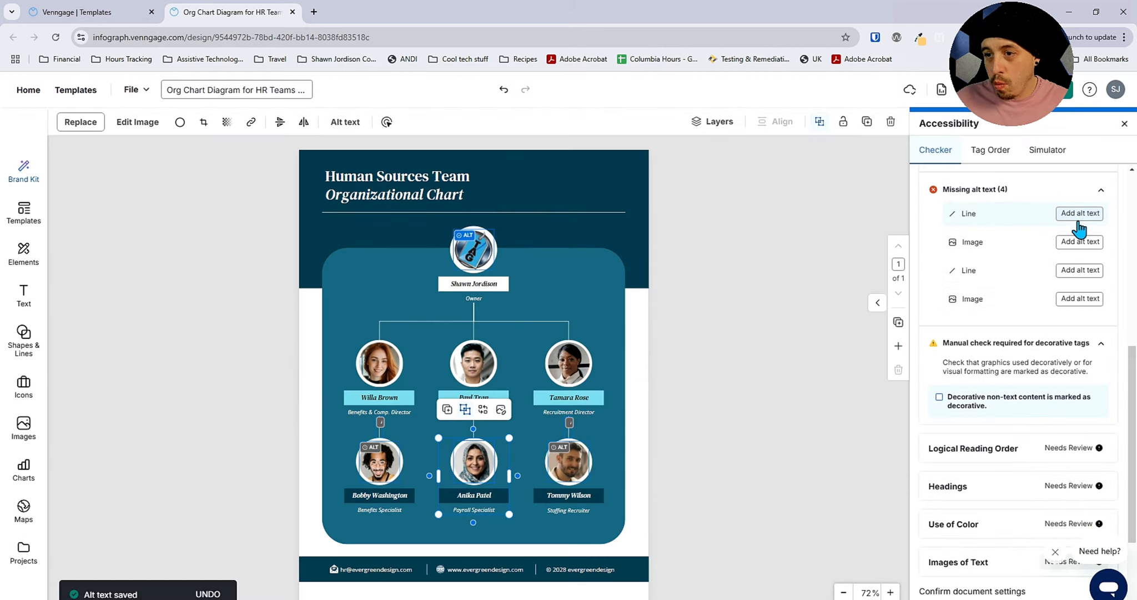
Step: Mark the connector line below the Recruitment Director and the Staffing Recruiter's portrait as decorative
left_click(1079, 214)
left_click(1065, 217)
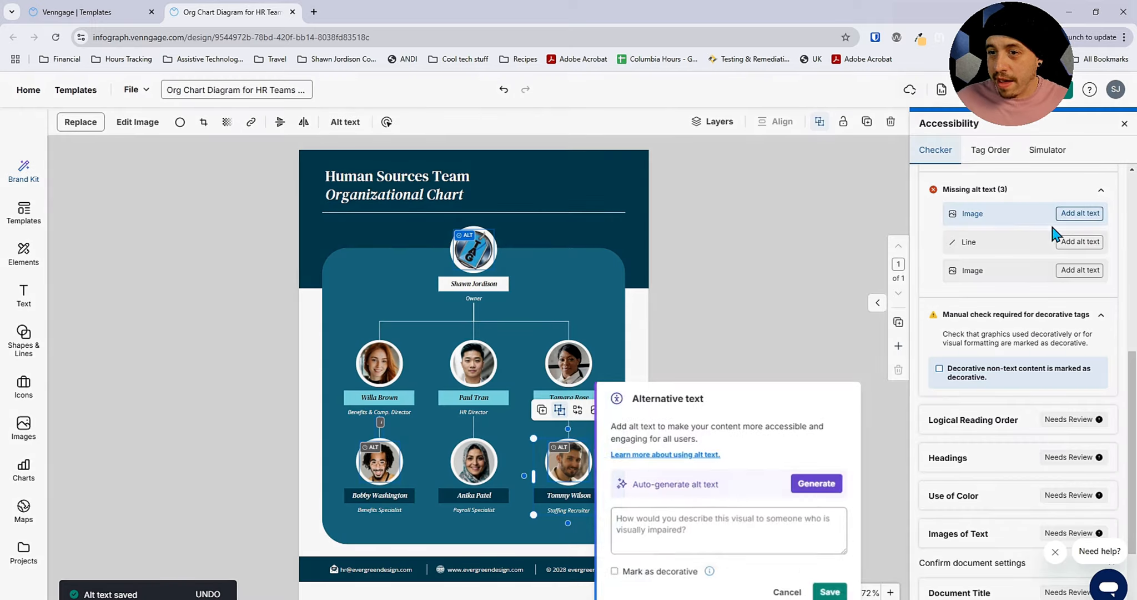
left_click(614, 570)
left_click(822, 594)
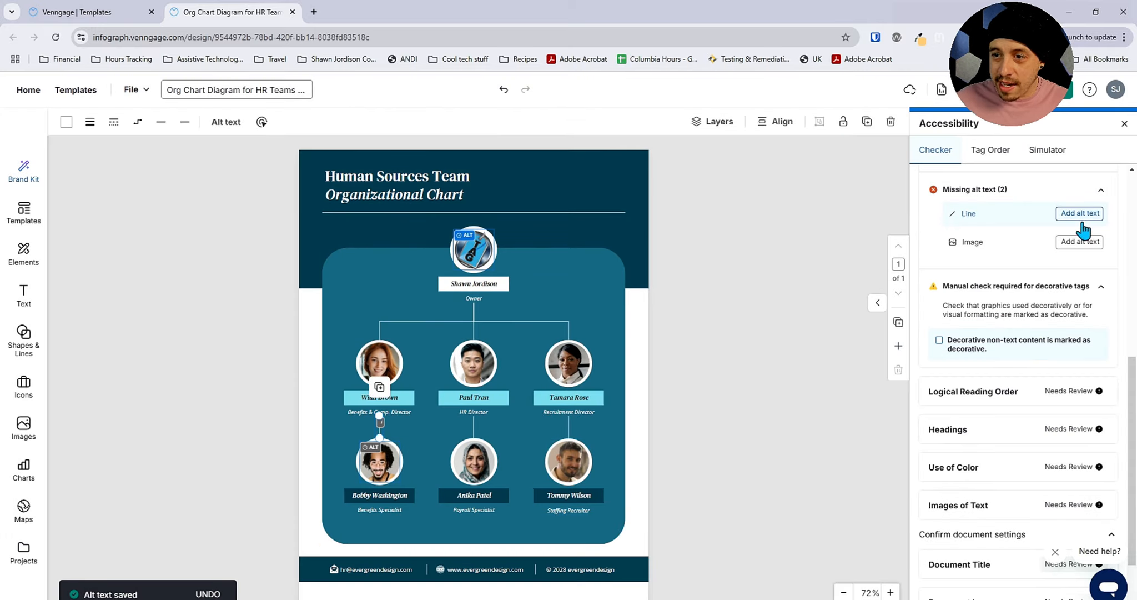
Step: Mark the remaining connector line and the Benefits Specialist's portrait as decorative, and complete the manual check for decorative tags
left_click(1080, 214)
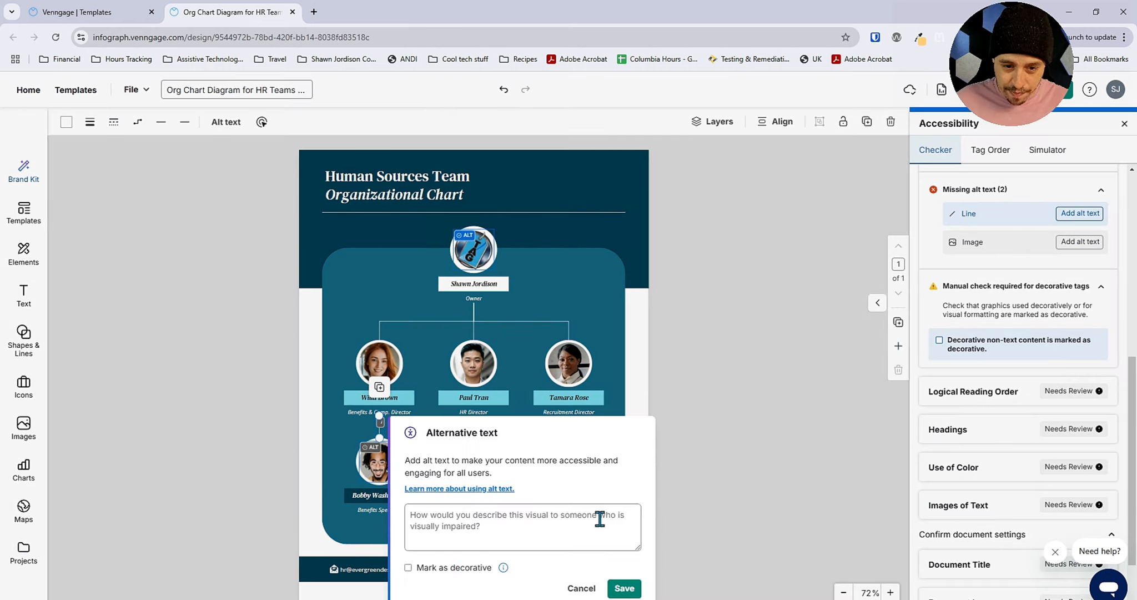
left_click(437, 568)
left_click(624, 588)
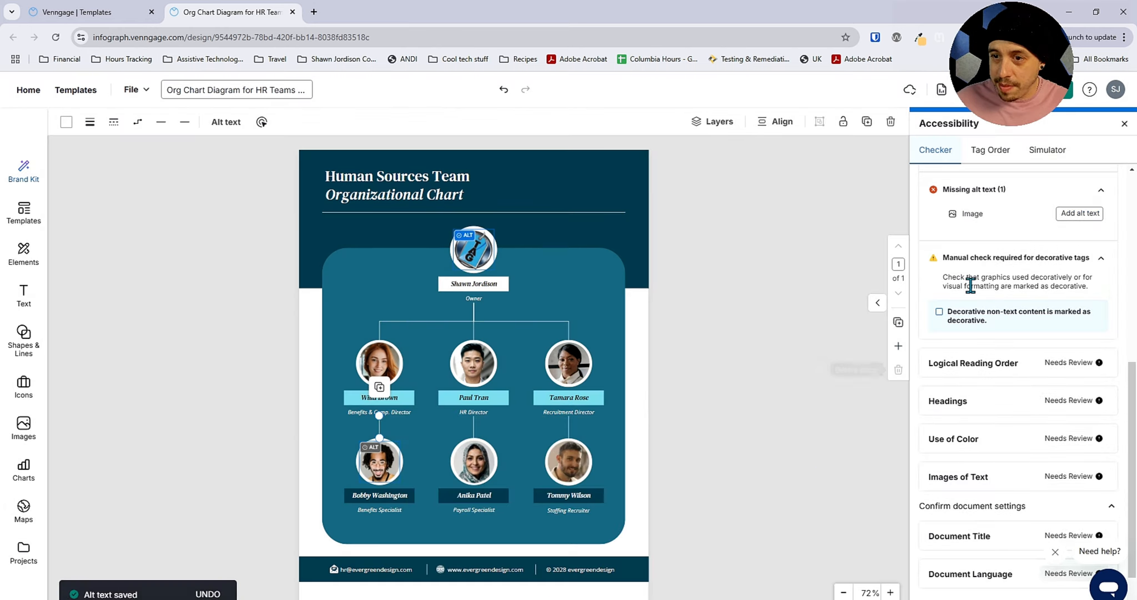
left_click(939, 286)
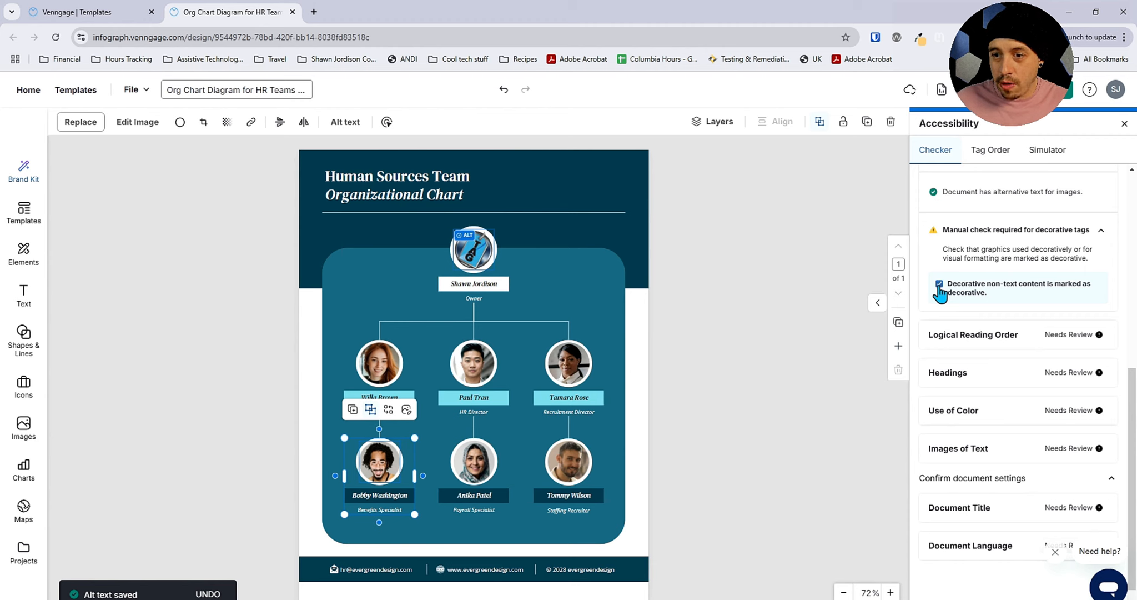
Step: Review the Logical Reading Order and Headings requirements in the accessibility checker
left_click(993, 342)
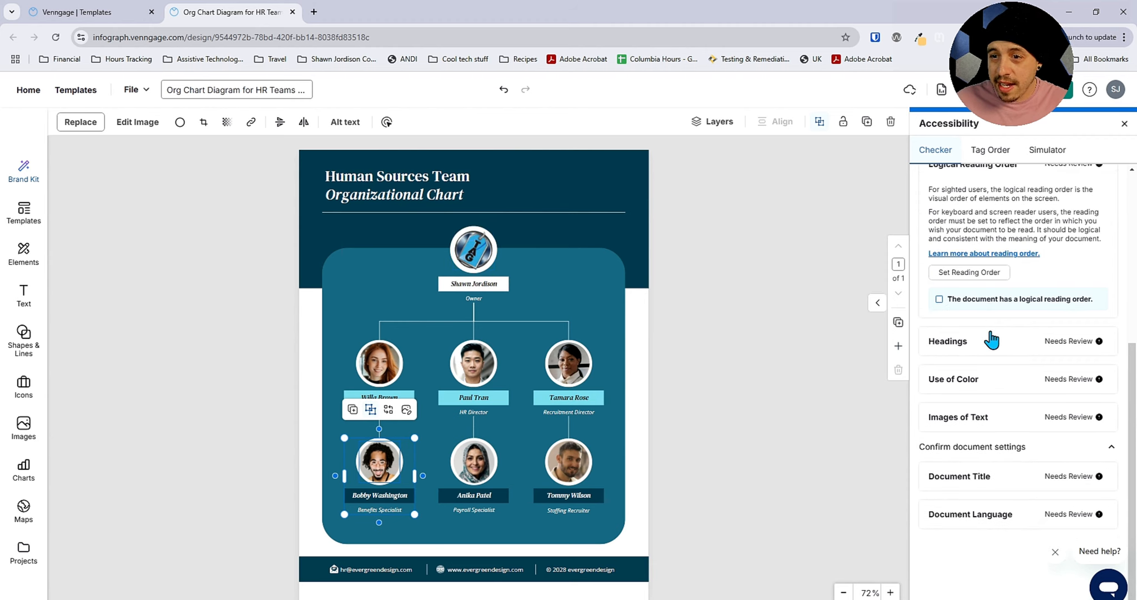
left_click(1026, 359)
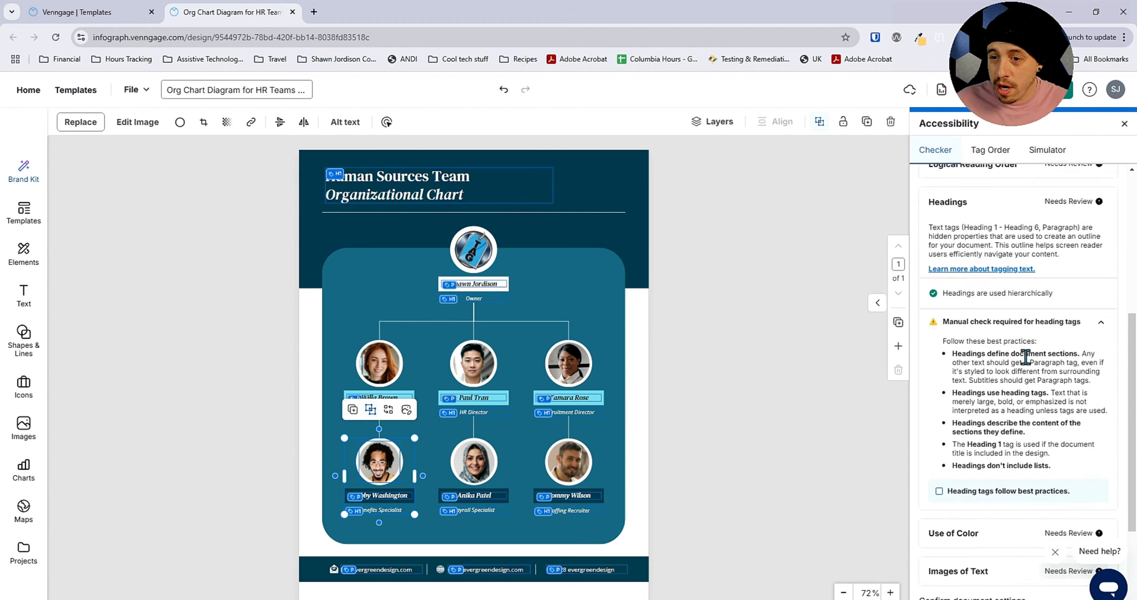
scroll(1003, 343, "down", 2)
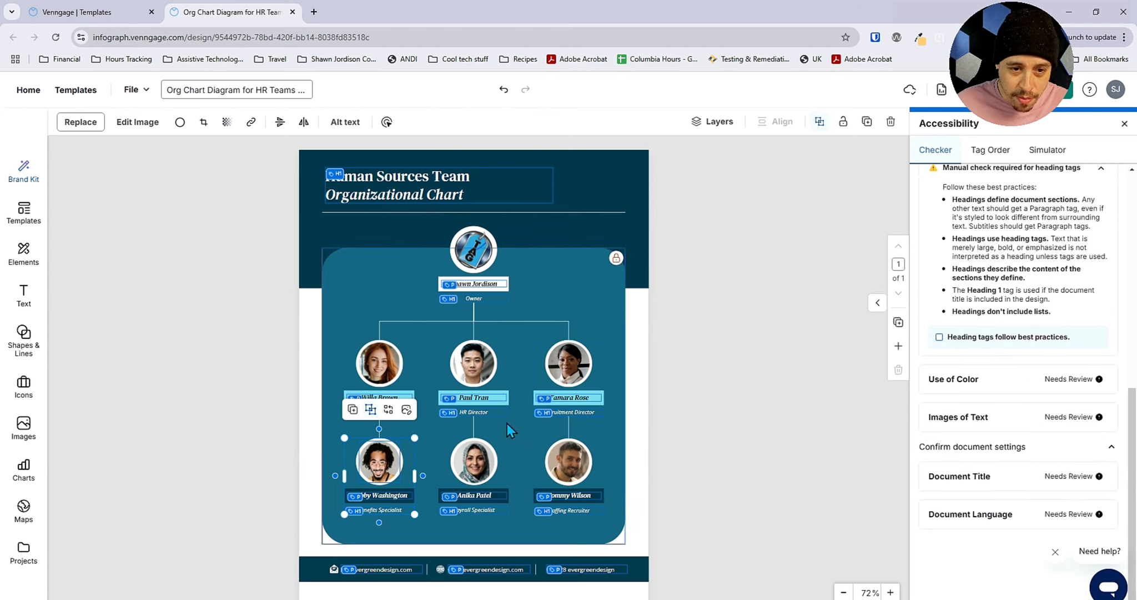
Step: Set the text tag of the HR Director job title to H2
left_click(576, 411)
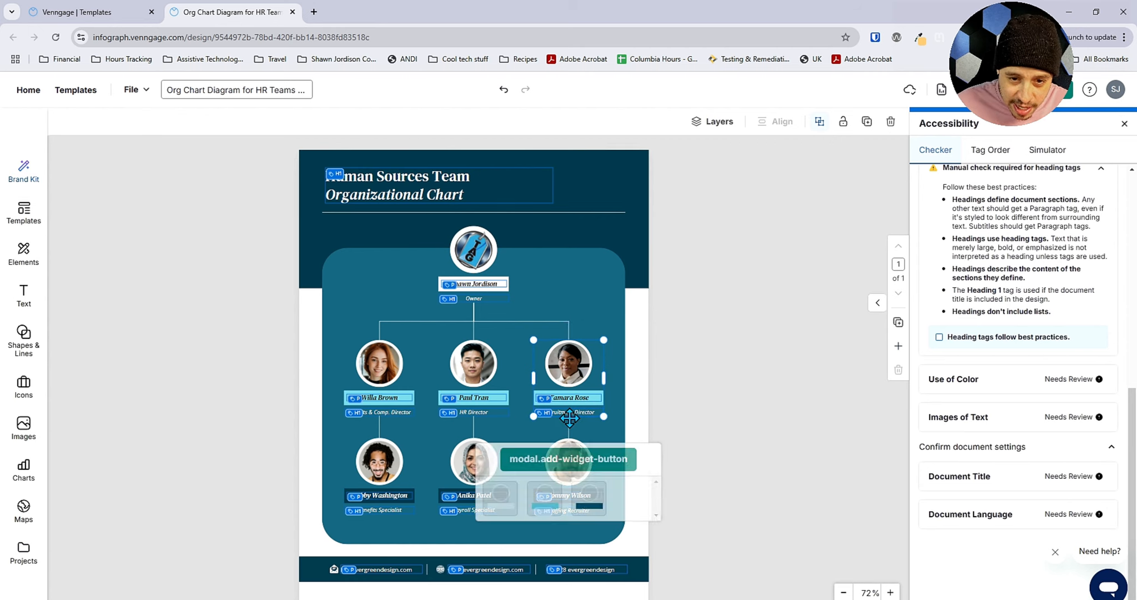
left_click(672, 407)
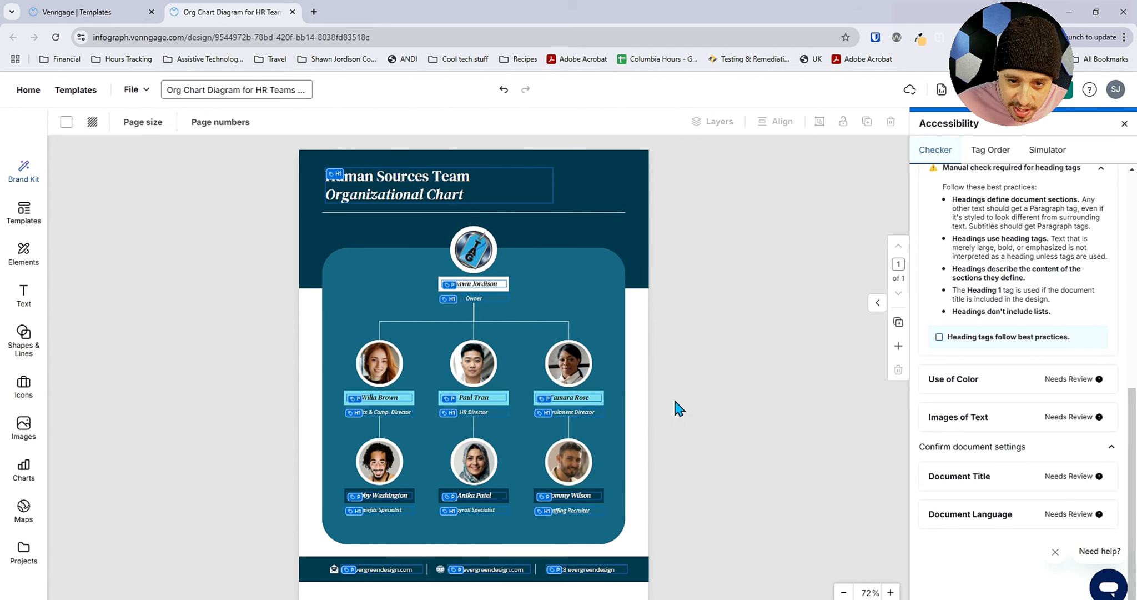
left_click(546, 414)
scroll(611, 425, "up", 3)
left_click(503, 388)
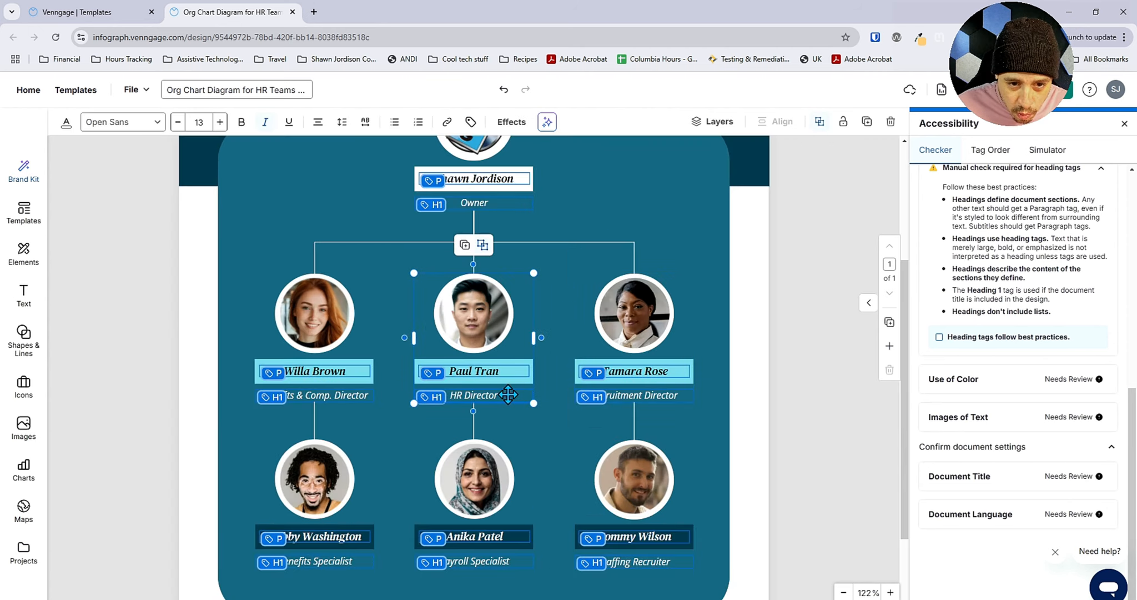
left_click(470, 121)
left_click(481, 195)
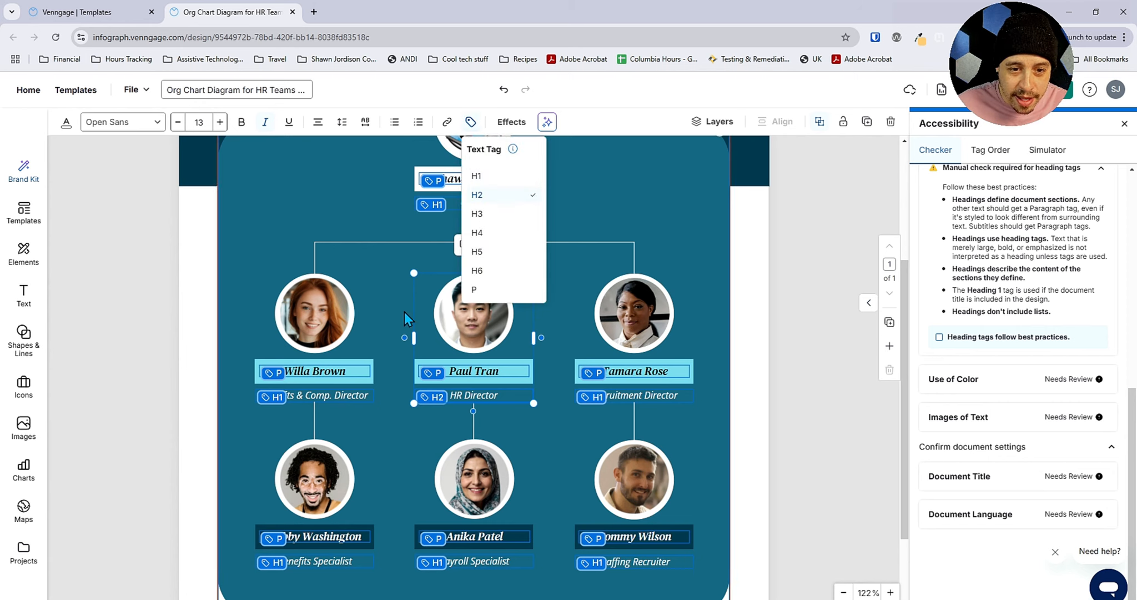
Step: Set the text tags of the Benefits & Comp. Director and Recruitment Director job titles to H2
left_click(322, 395)
left_click(470, 122)
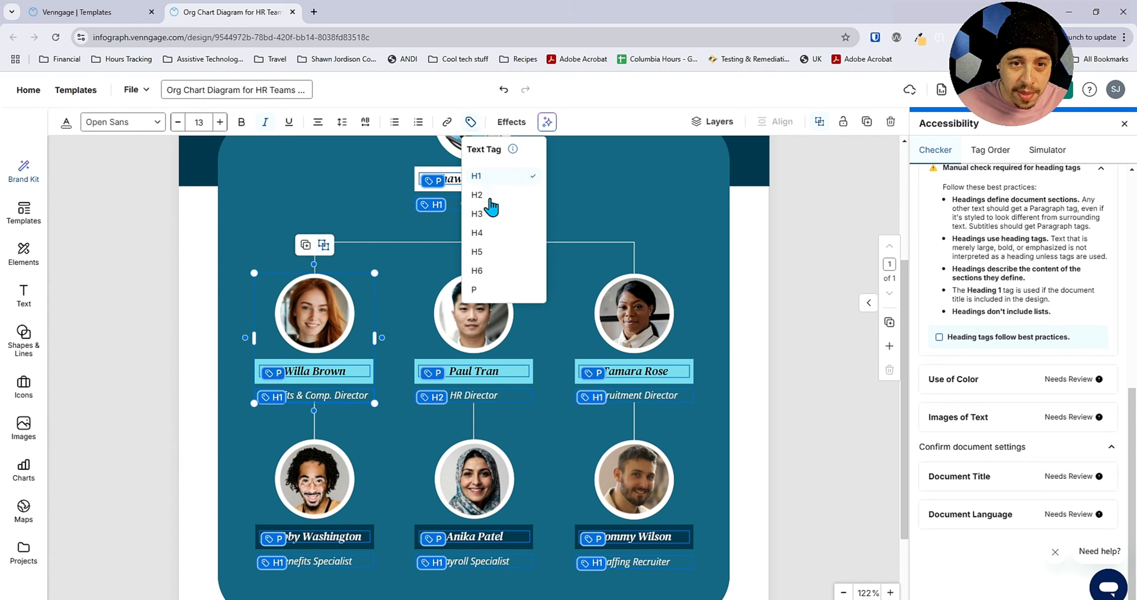
left_click(487, 195)
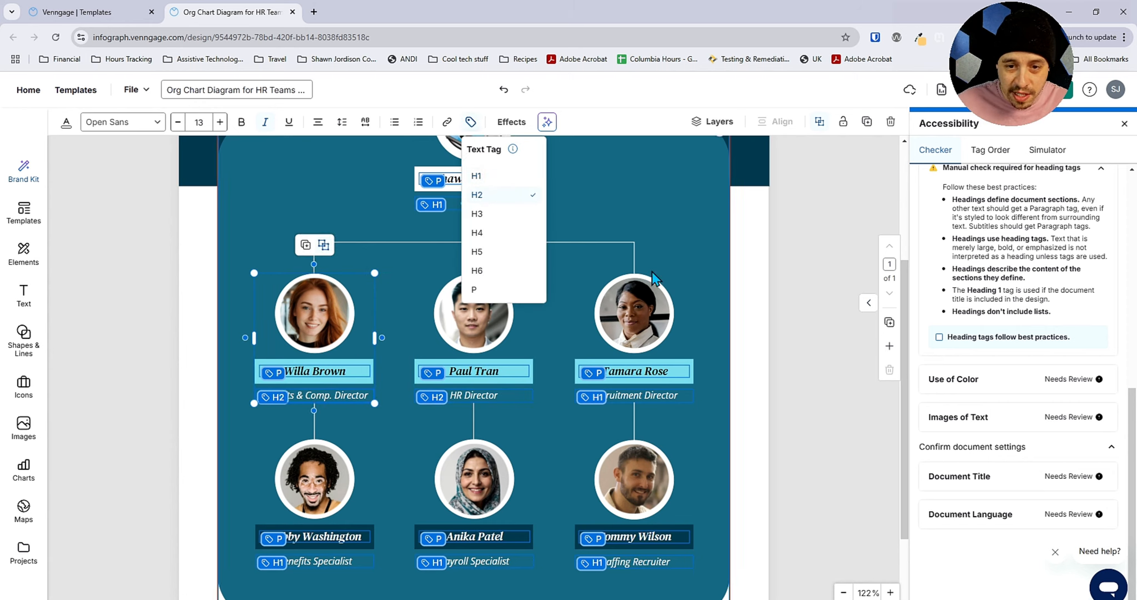
left_click(647, 395)
left_click(471, 122)
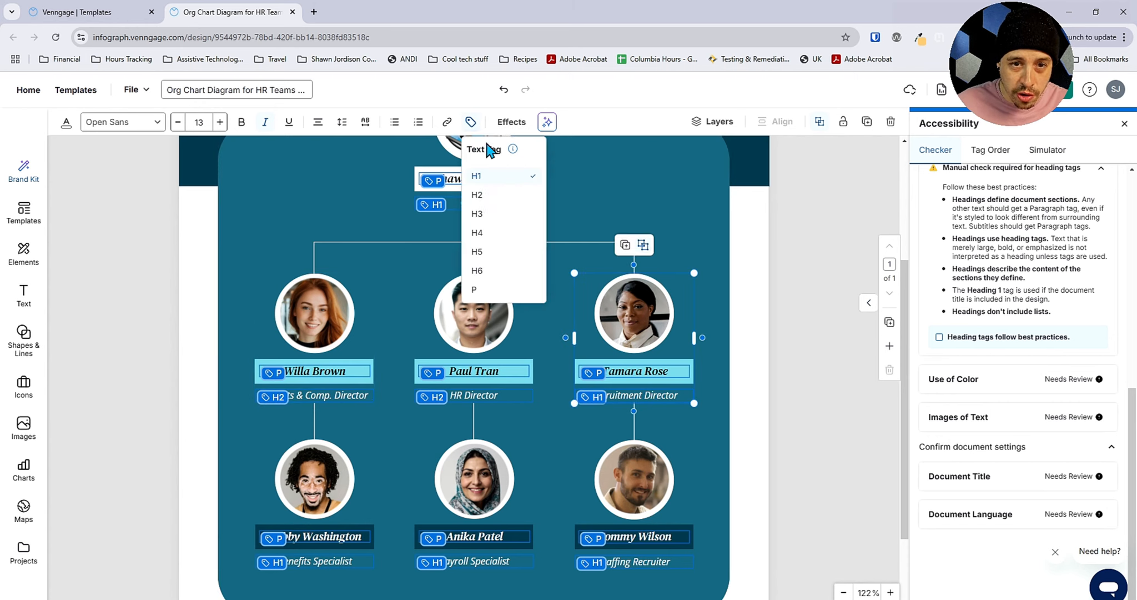
left_click(477, 194)
Step: Set the text tags of the Benefits Specialist, Payroll Specialist and Staffing Recruiter job titles to H3
left_click(309, 565)
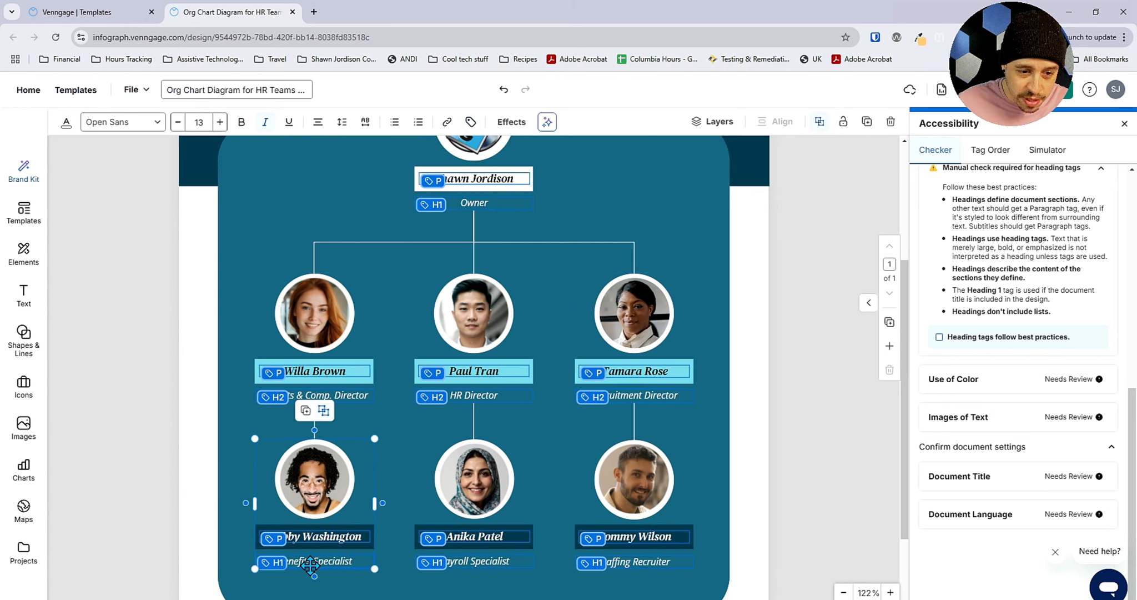
left_click(471, 122)
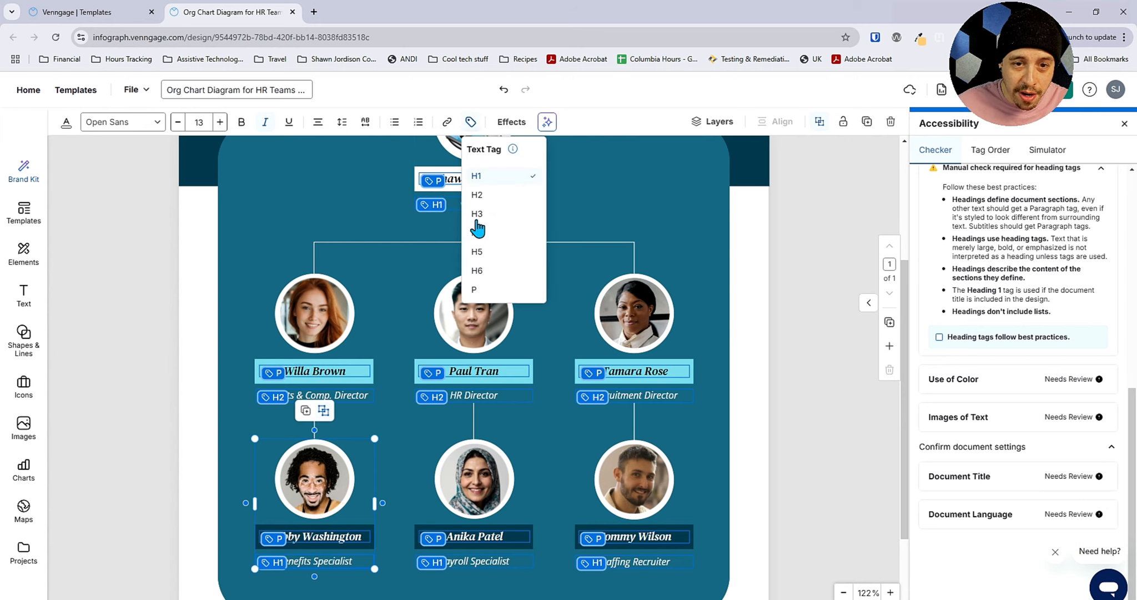
left_click(478, 539)
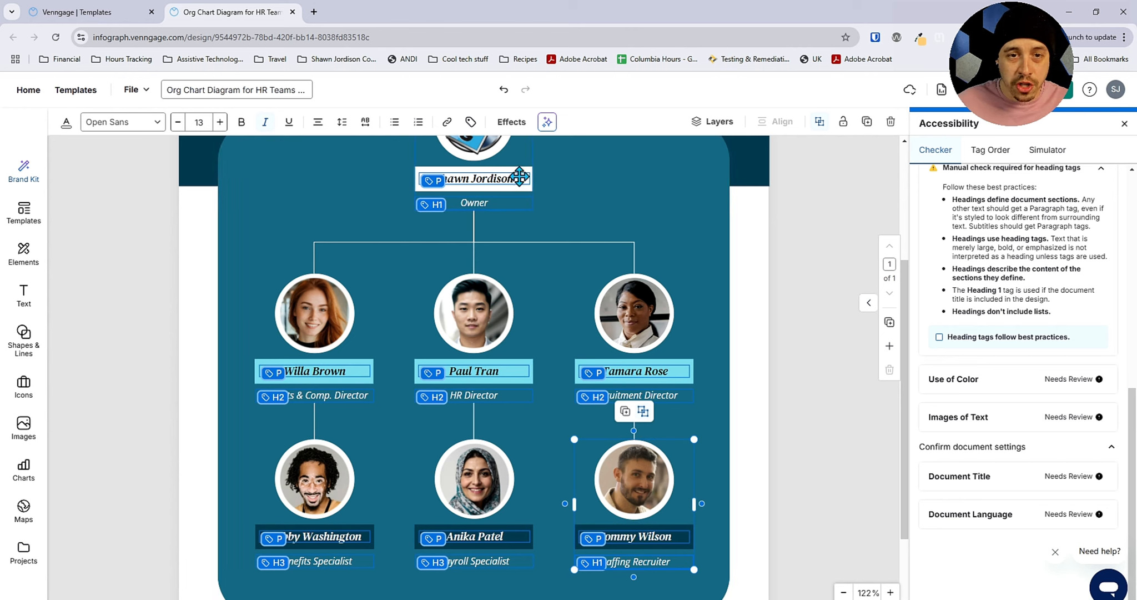
left_click(471, 123)
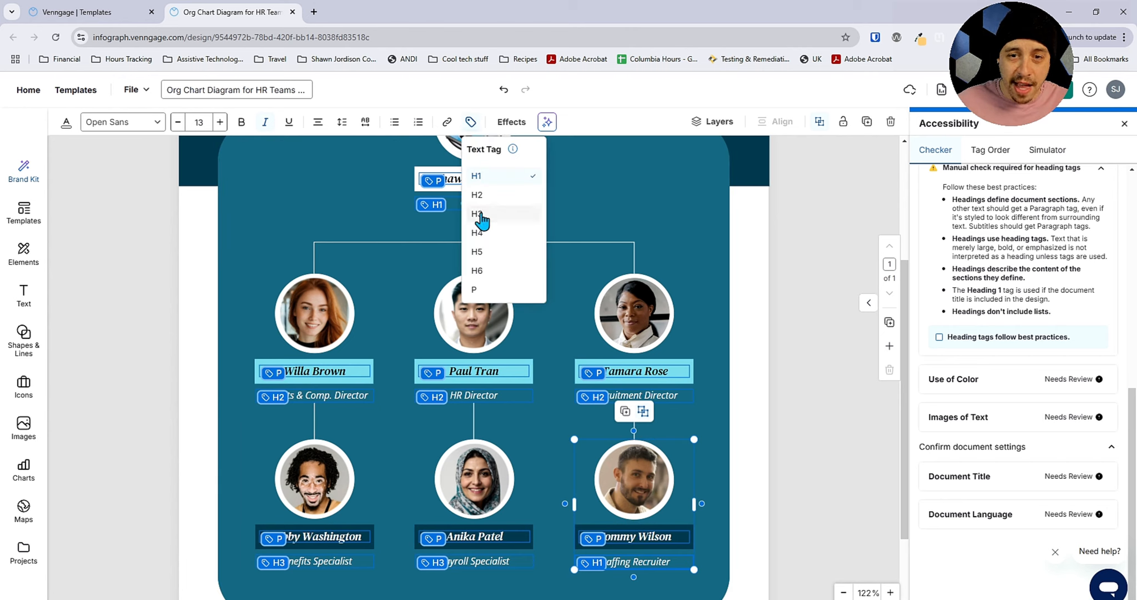
Step: Confirm that the heading tags follow best practices and open the Use of Color check
left_click(939, 337)
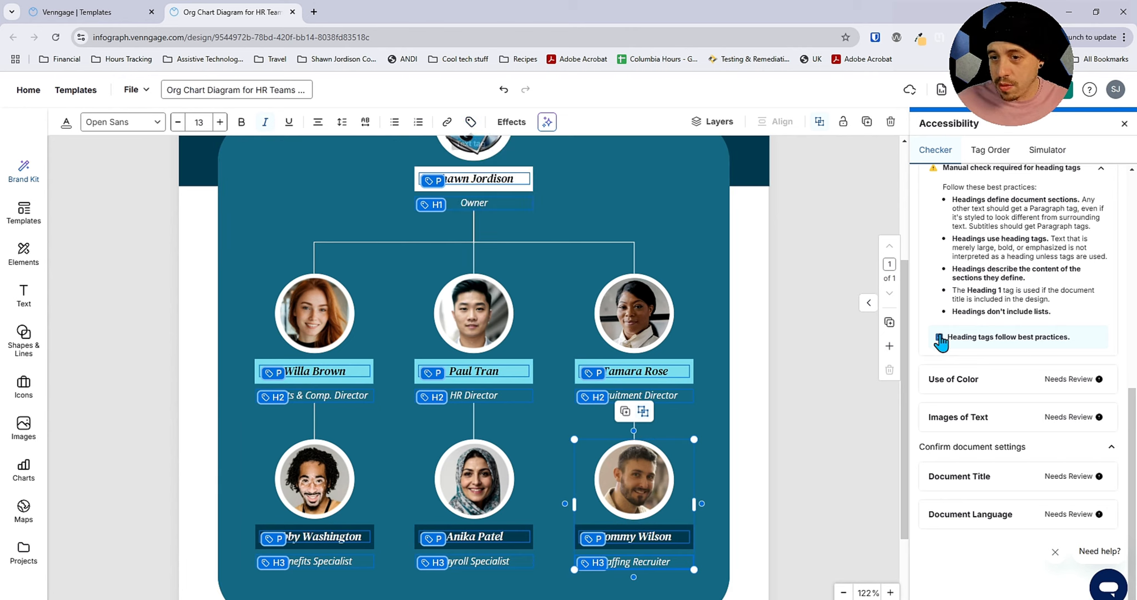
scroll(1010, 401, "down", 4)
scroll(1004, 389, "up", 4)
scroll(986, 401, "down", 3)
left_click(982, 383)
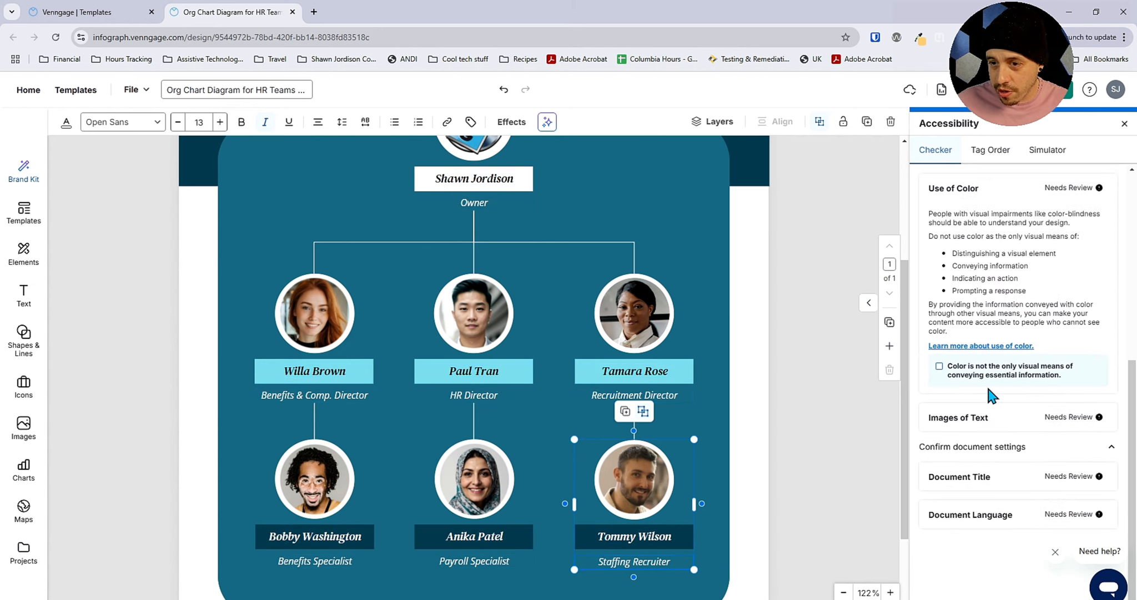
Step: Confirm the Use of Color and Images of Text checks and open the Document Title check
left_click(988, 423)
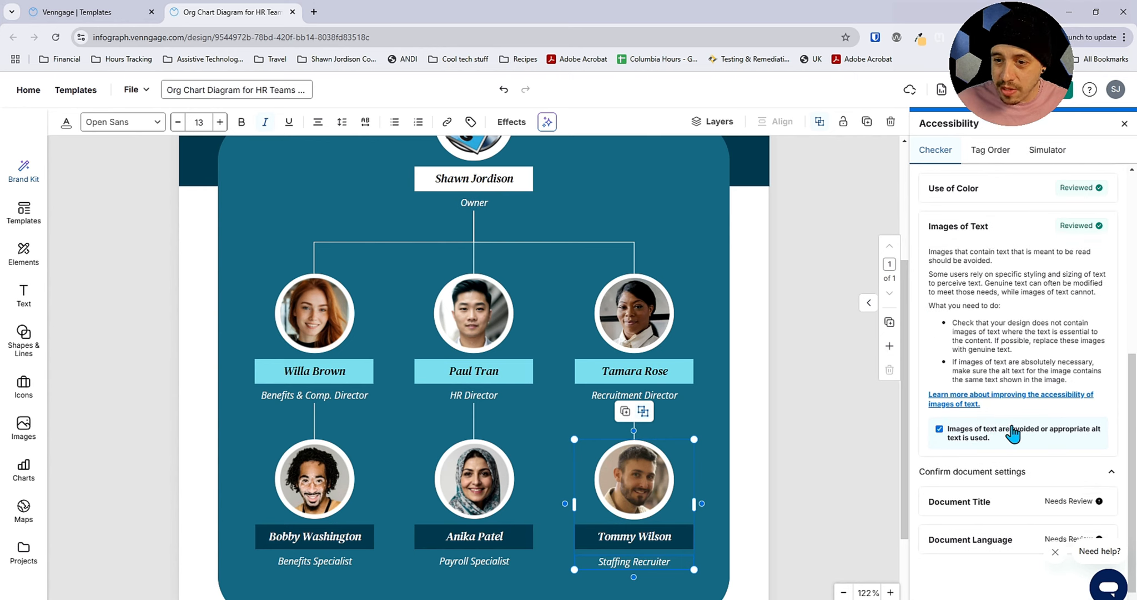
scroll(1012, 433, "down", 1)
left_click(1008, 483)
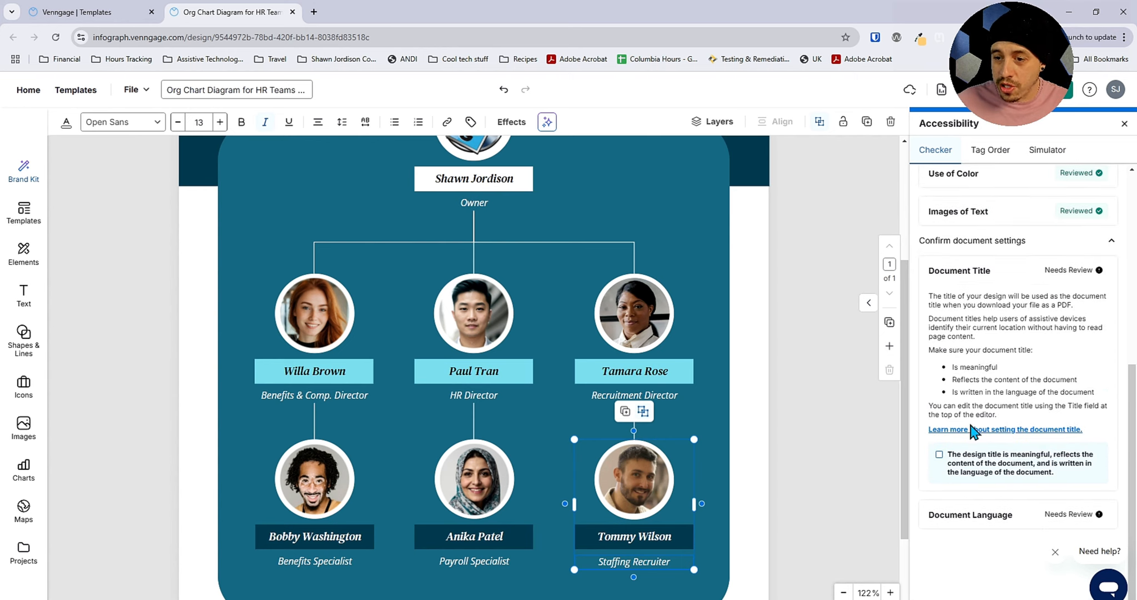
Step: Rename the design as "Org Chart for TAG" and confirm the Document Title and Document Language checks
left_click(267, 92)
type("Org Chart for TAG")
key("Return")
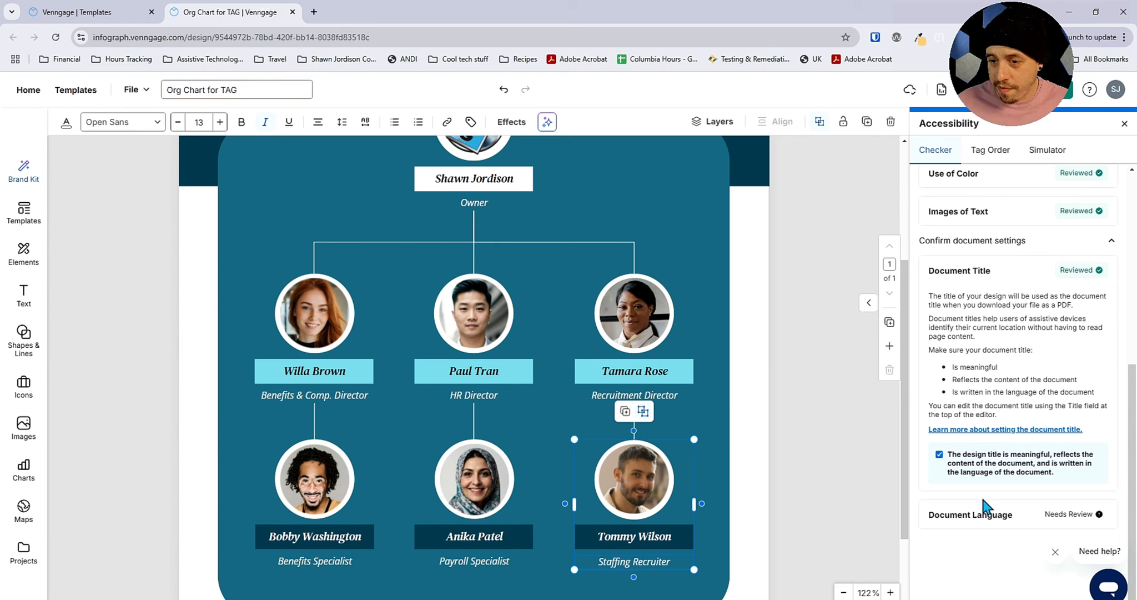
left_click(966, 462)
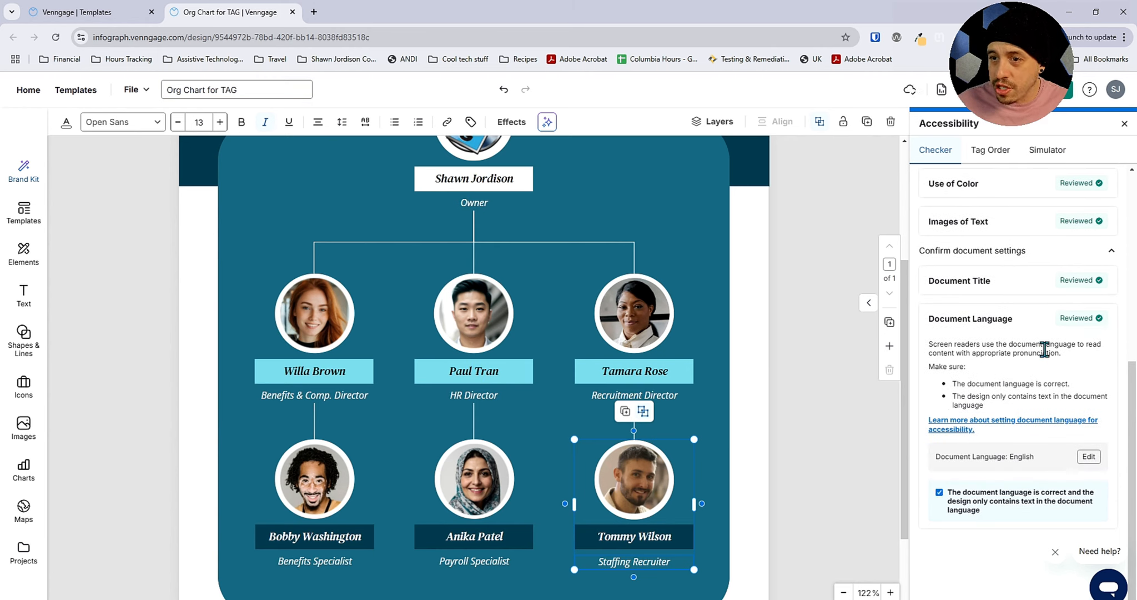
Step: Rescan the document for accessibility issues and confirm the Text Size check
scroll(1045, 349, "up", 6)
left_click(1100, 187)
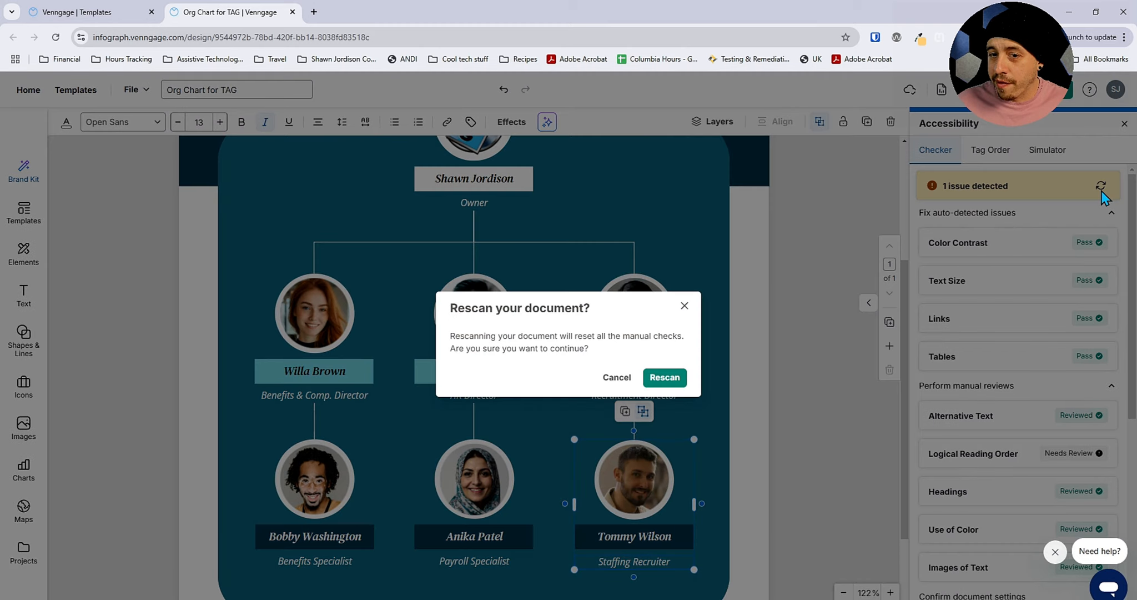
left_click(664, 377)
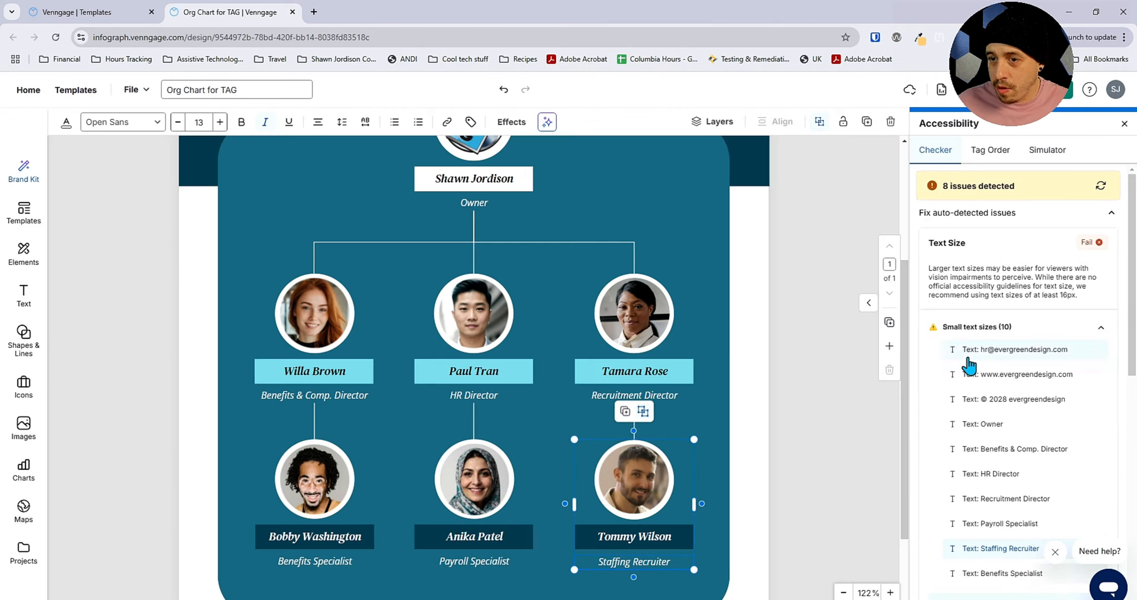
scroll(971, 444, "down", 3)
left_click(940, 411)
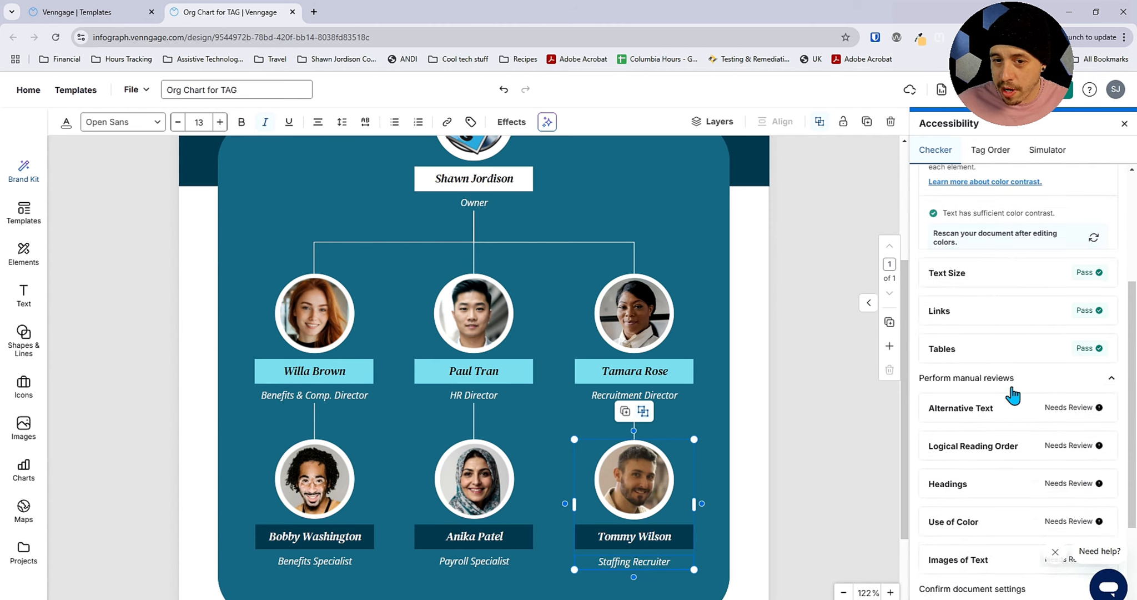
Step: Open the tag order of page 1 and examine the entries for the owner's job title, name and logo
left_click(997, 158)
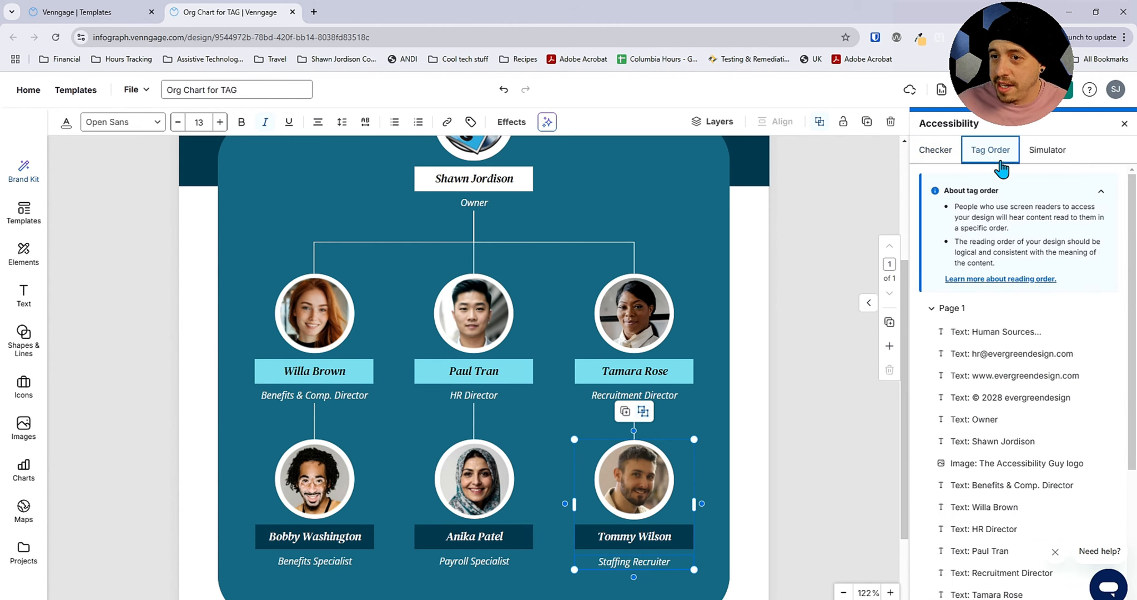
left_click(1002, 397)
left_click(1000, 421)
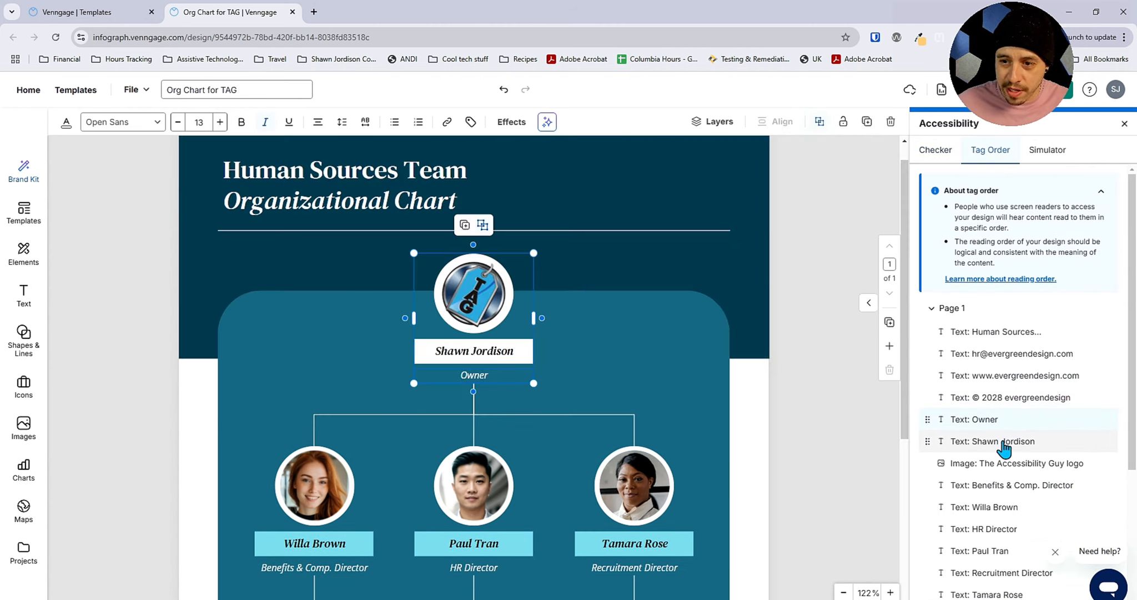
left_click(994, 442)
left_click(1004, 464)
Step: Move the footer's e-mail, website and copyright texts behind the organizational chart entries in the tag order
left_click(1000, 376)
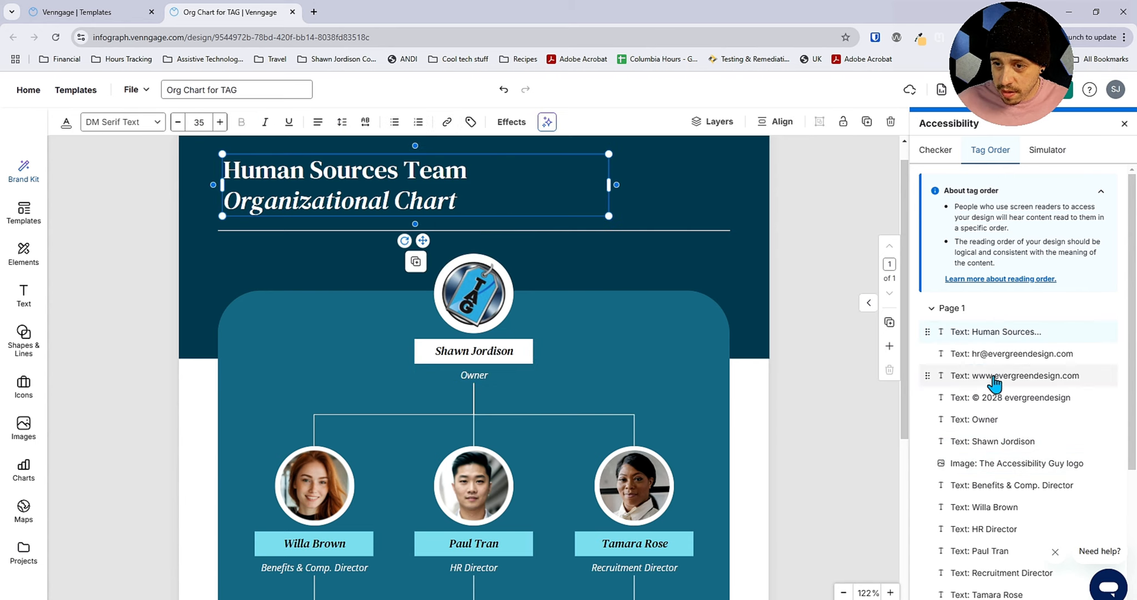
left_click(996, 397)
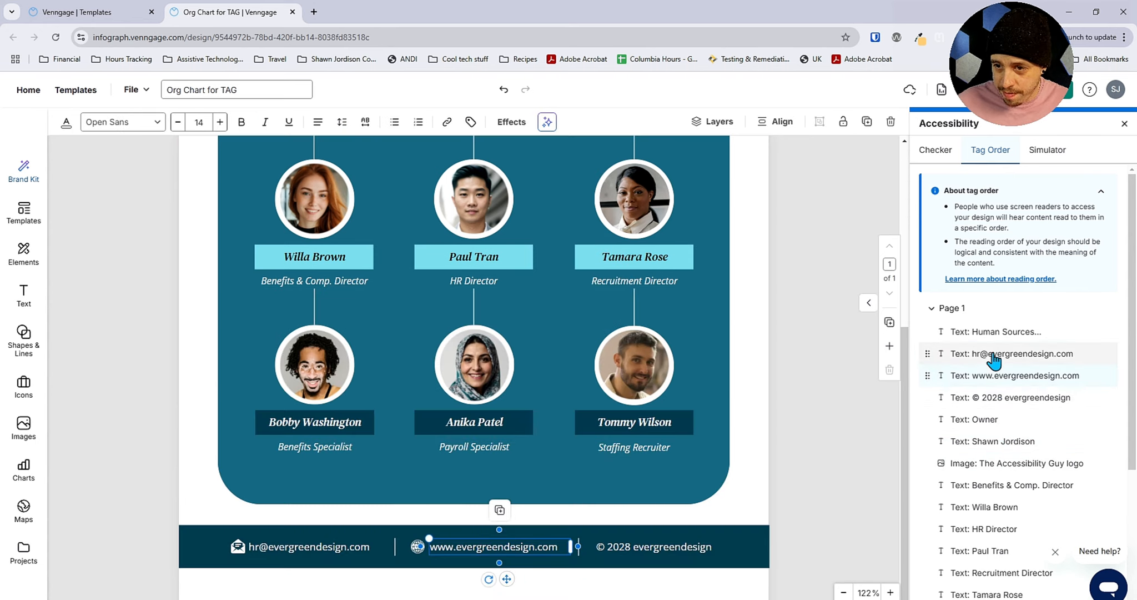
scroll(969, 372, "down", 4)
scroll(976, 387, "up", 5)
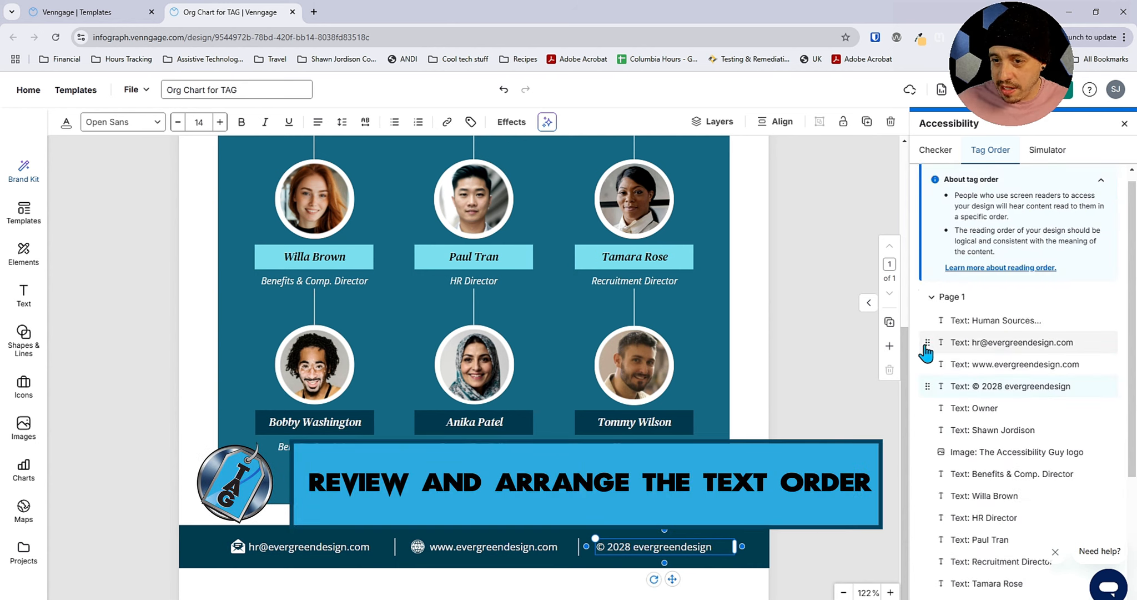
left_click_drag(927, 349, 937, 522)
left_click_drag(926, 350, 947, 506)
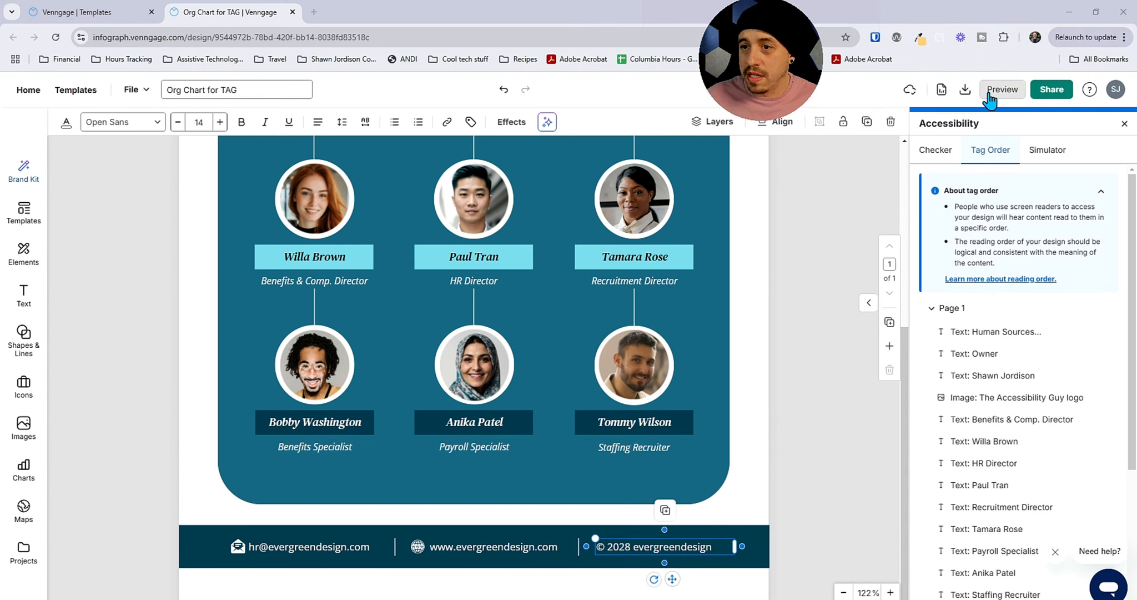
Step: Download the design as a PDF and open Org Chart for TAG.pdf in Adobe Acrobat
left_click(965, 89)
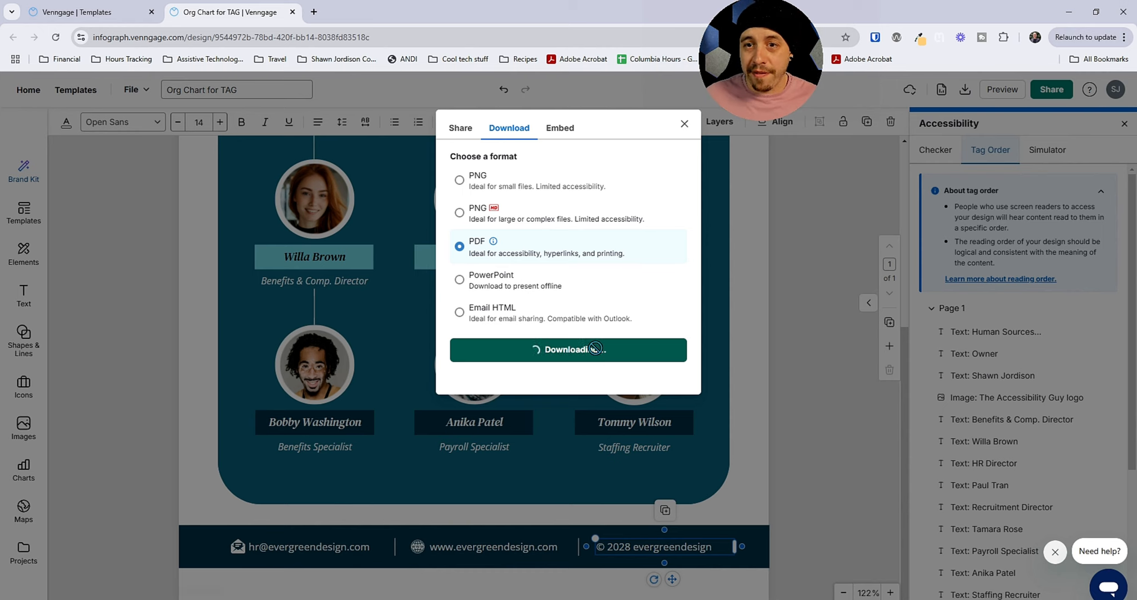
left_click(596, 356)
left_click(982, 66)
double_click(277, 146)
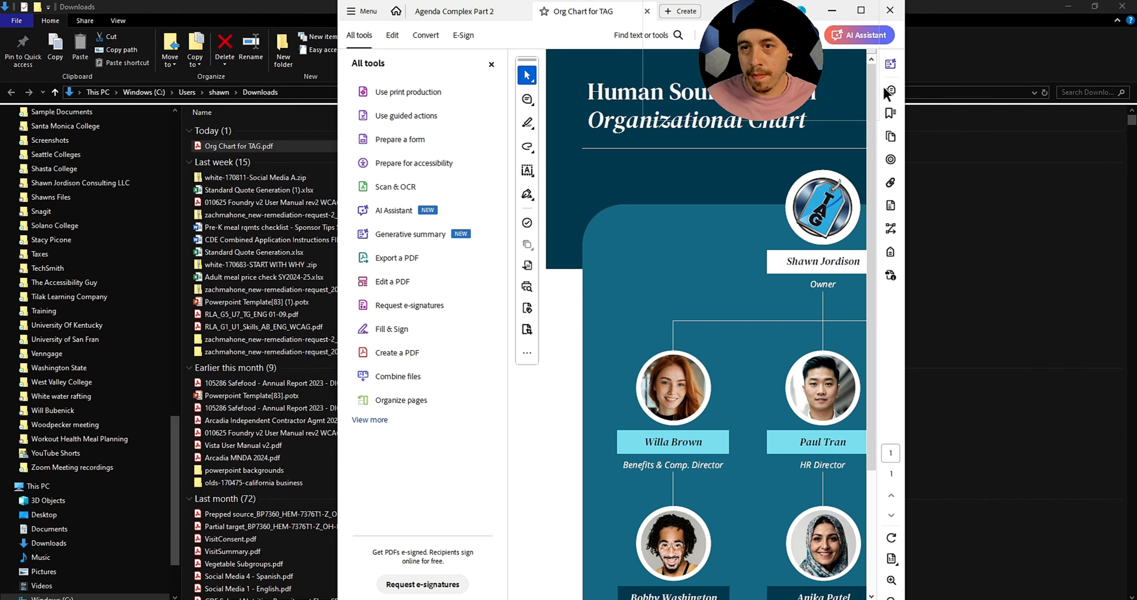
Step: Show the PDF's accessibility tags and move the owner's name <P> and logo <Figure> tags directly after the first <H1>
left_click(1122, 252)
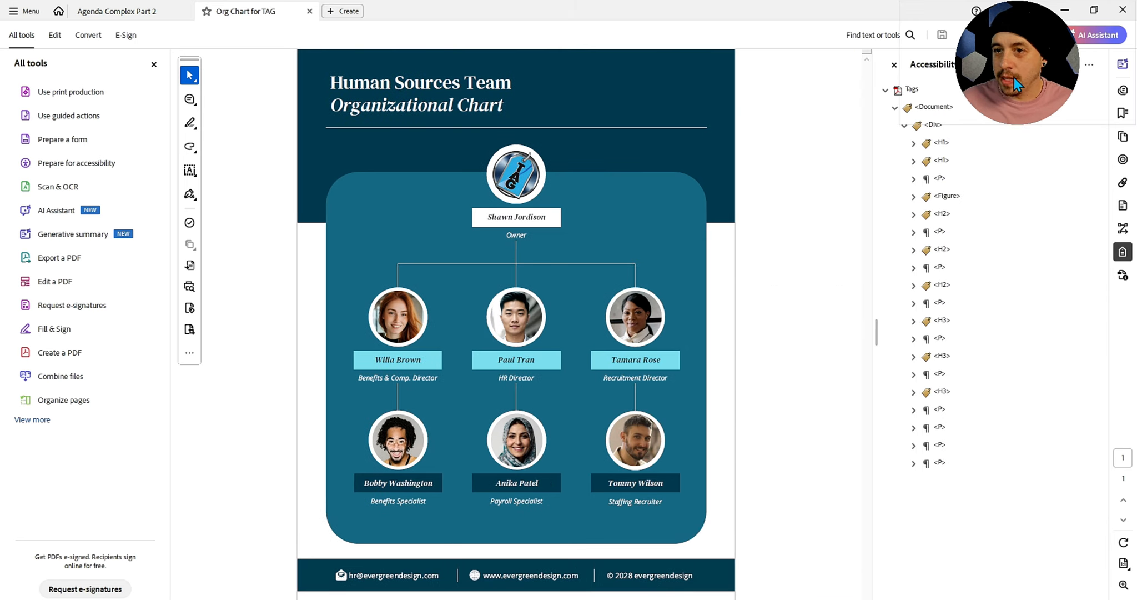
left_click(945, 144)
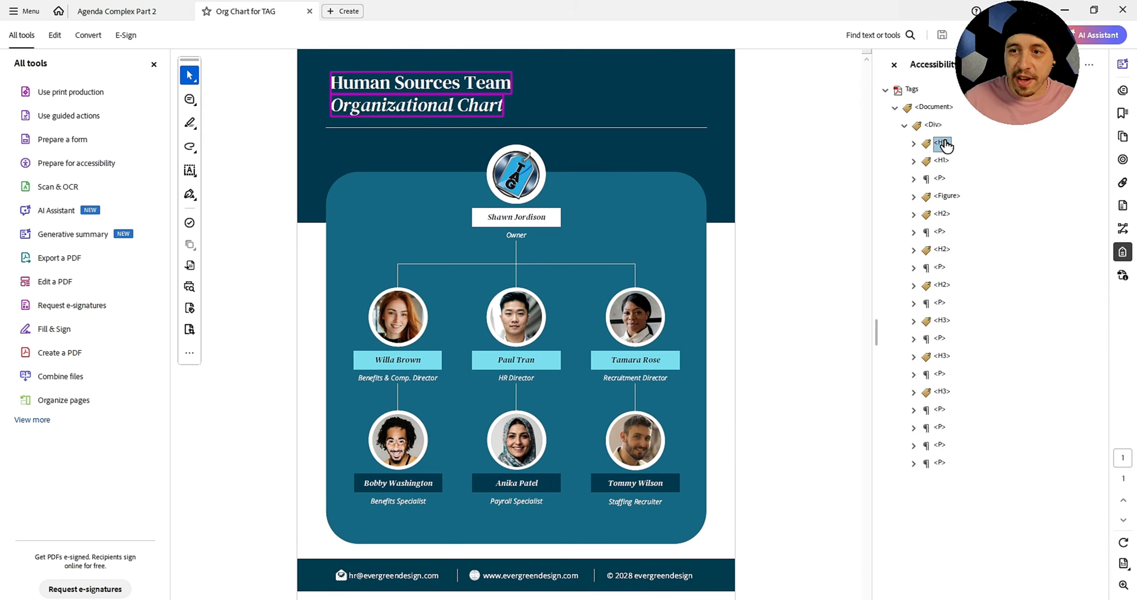
key("Down")
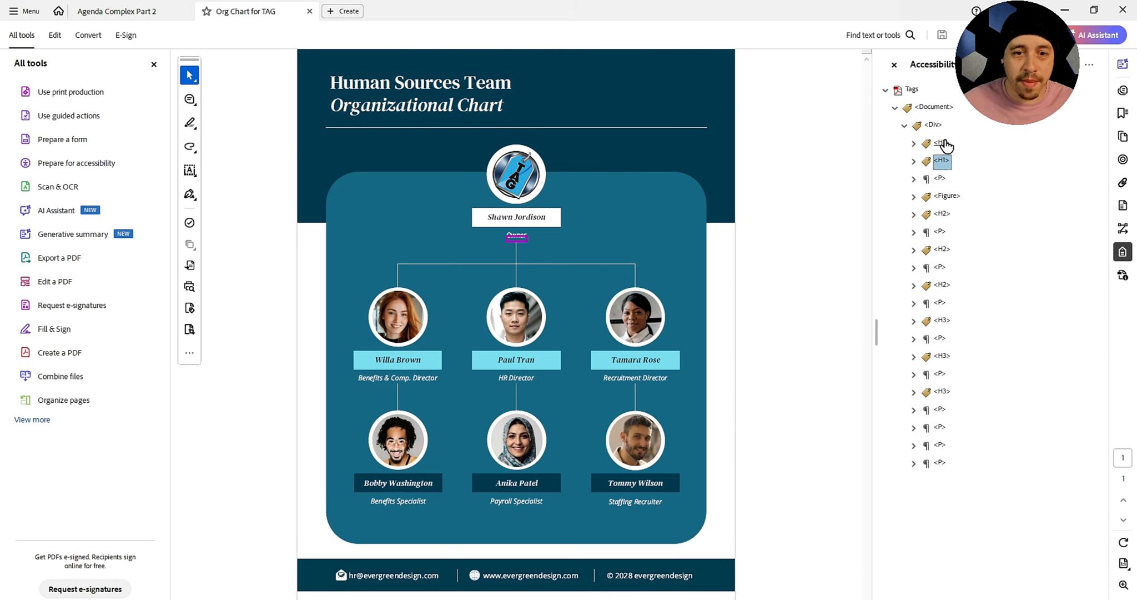
key("Down")
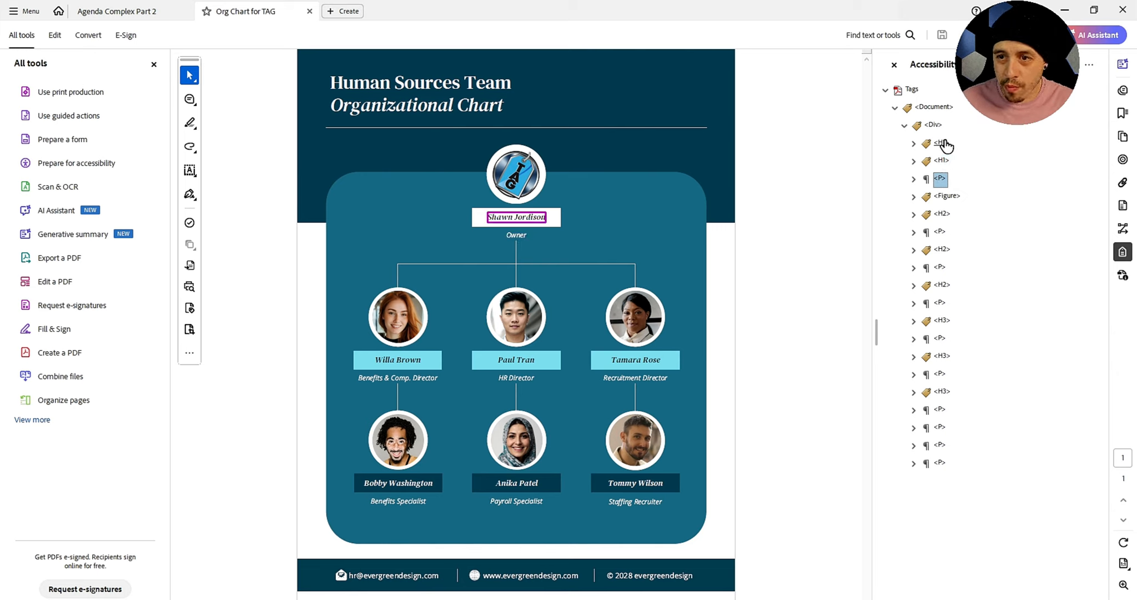
key("shift+Down")
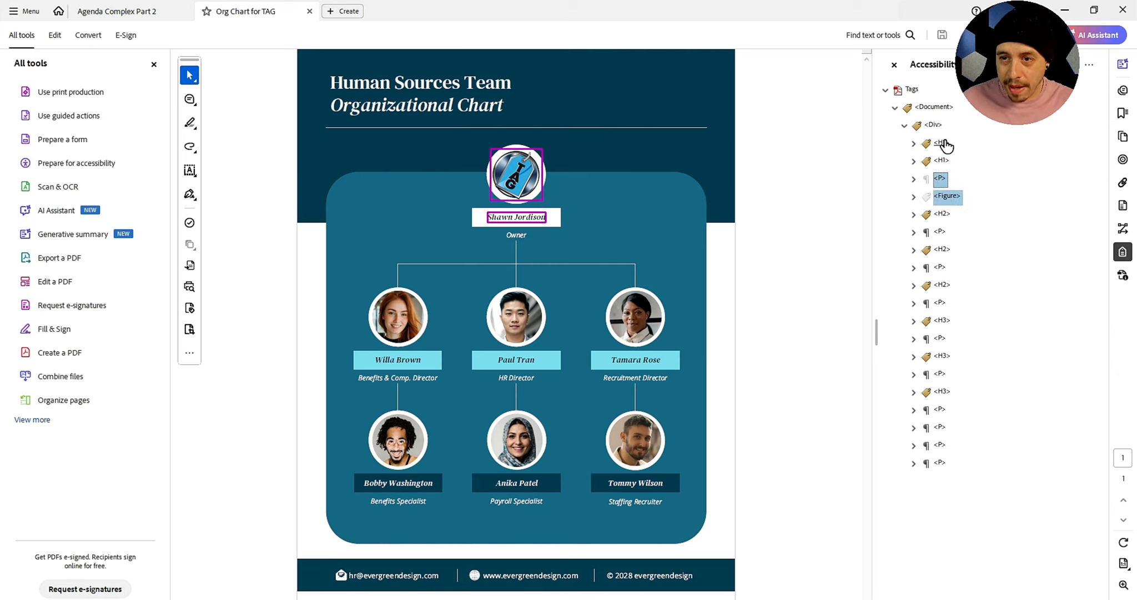
left_click(945, 142)
key("ctrl+v")
key("Down")
key("Down")
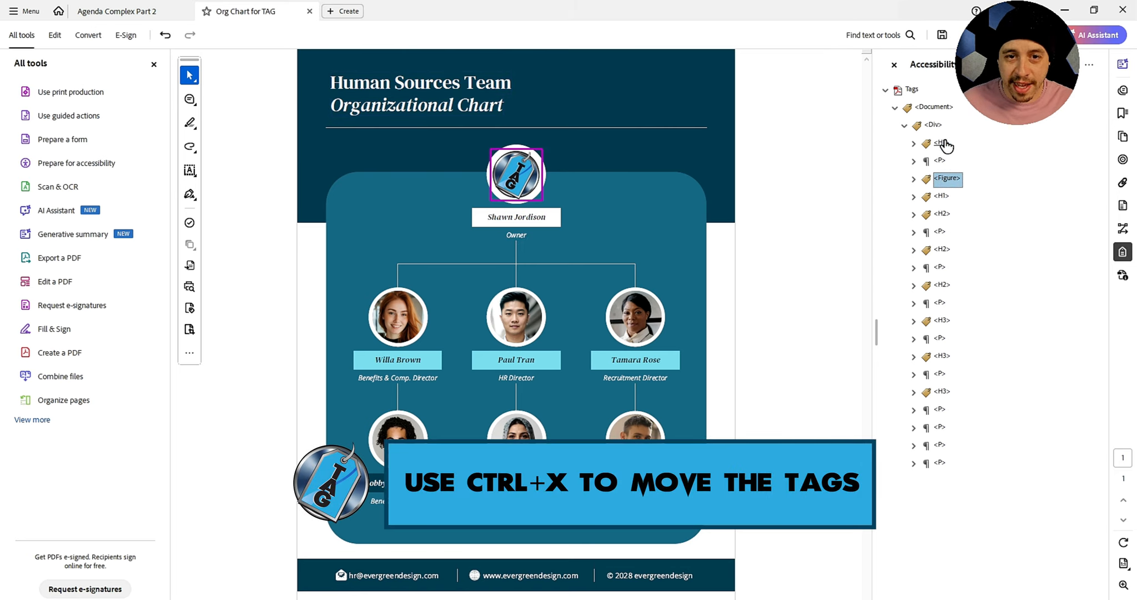
Step: Step through the remaining tags down to the footer to check the reading order against the chart
key("Down")
key("Down")
key("Down")
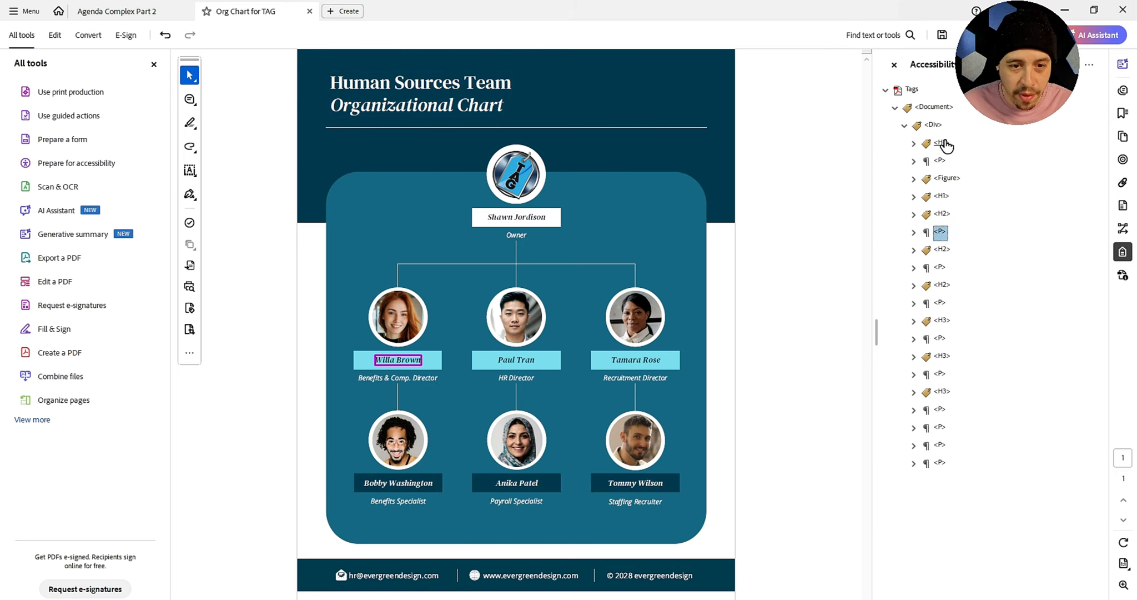
key("Down")
key("Down")
key("Down")
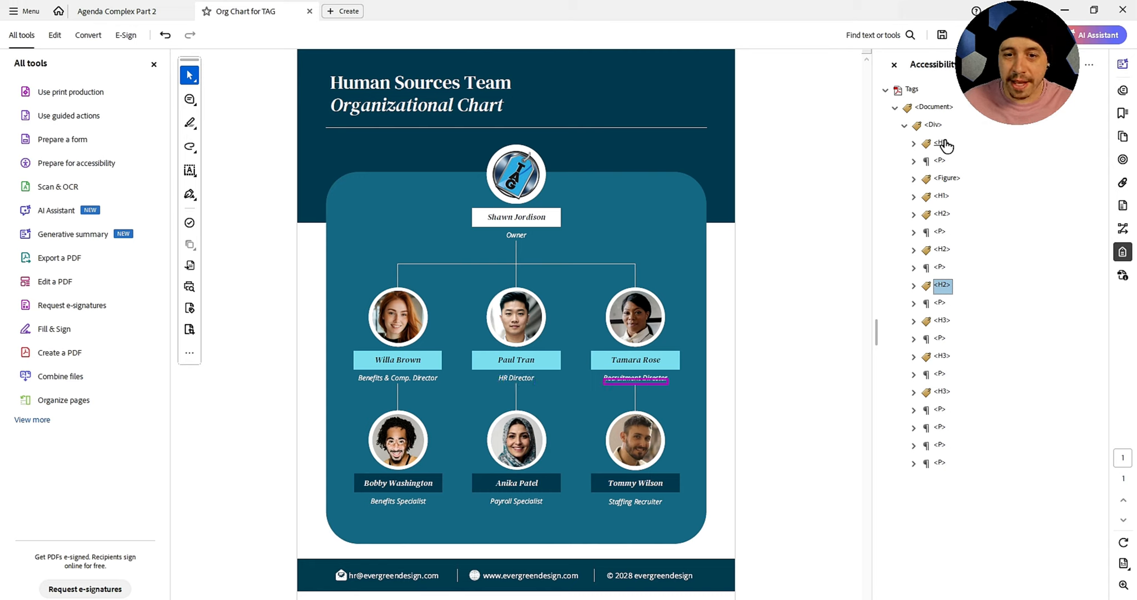
key("Down")
key("Down")
key("Down")
key("Down")
key("Down")
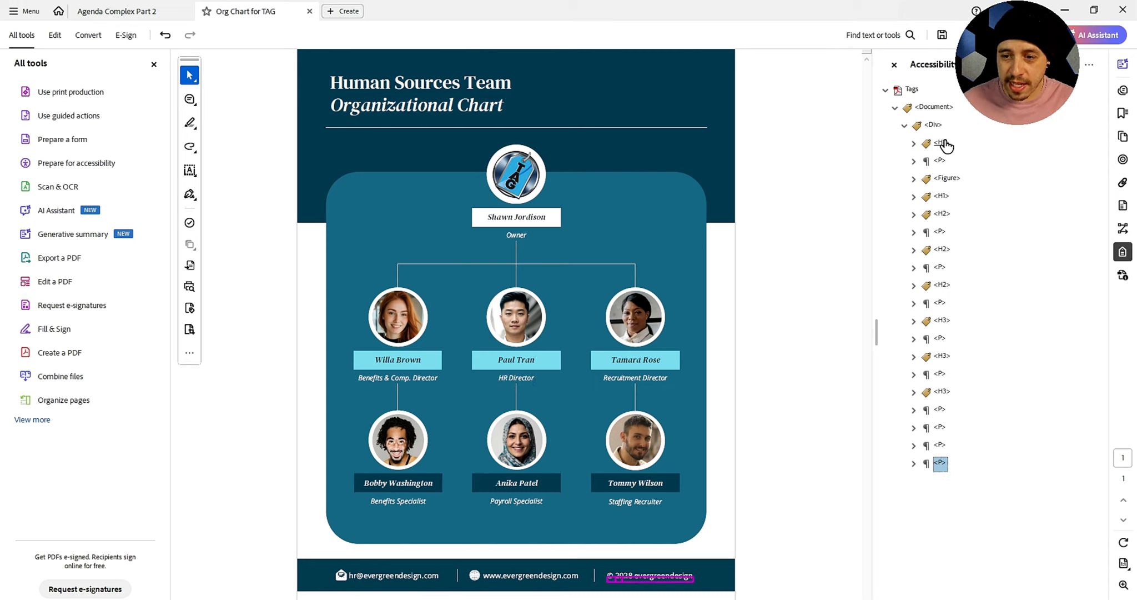
Step: Expand the footer's e-mail, website and copyright <P> tags and examine their contents for link tags
key("Right")
key("Down")
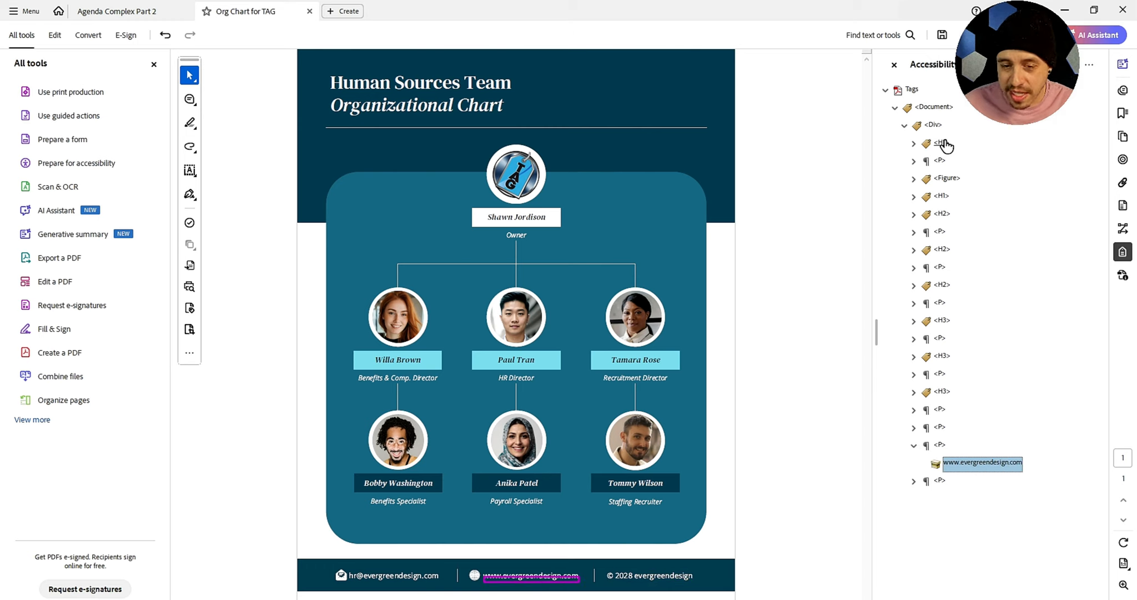
key("Up")
key("Right")
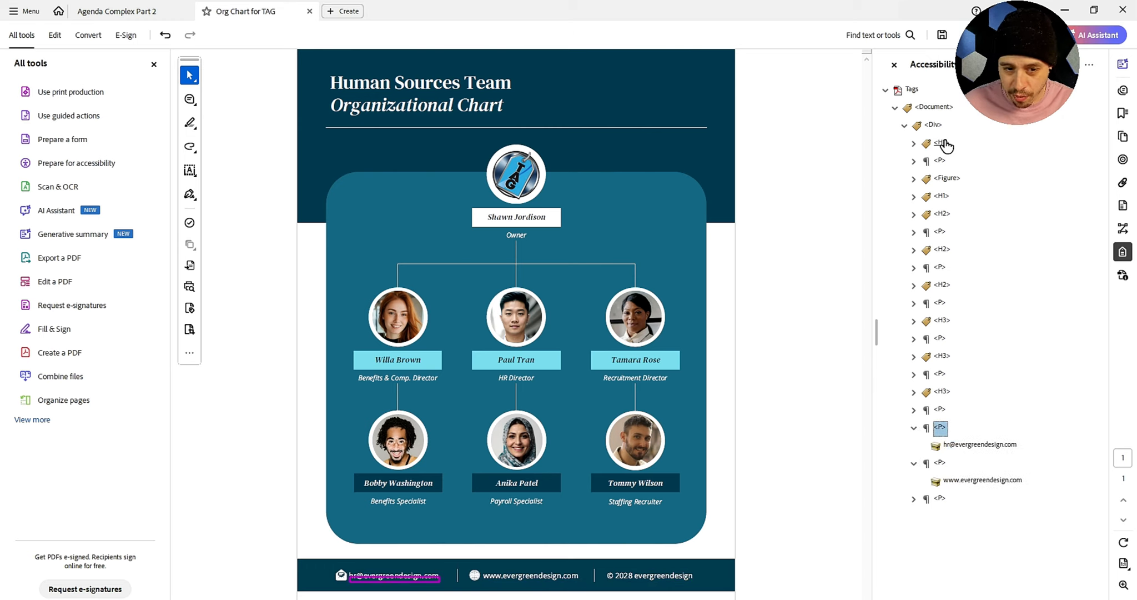
key("Down")
key("Down")
key("Down")
key("Down")
key("Right")
key("Down")
key("Up")
key("Up")
key("Up")
key("Down")
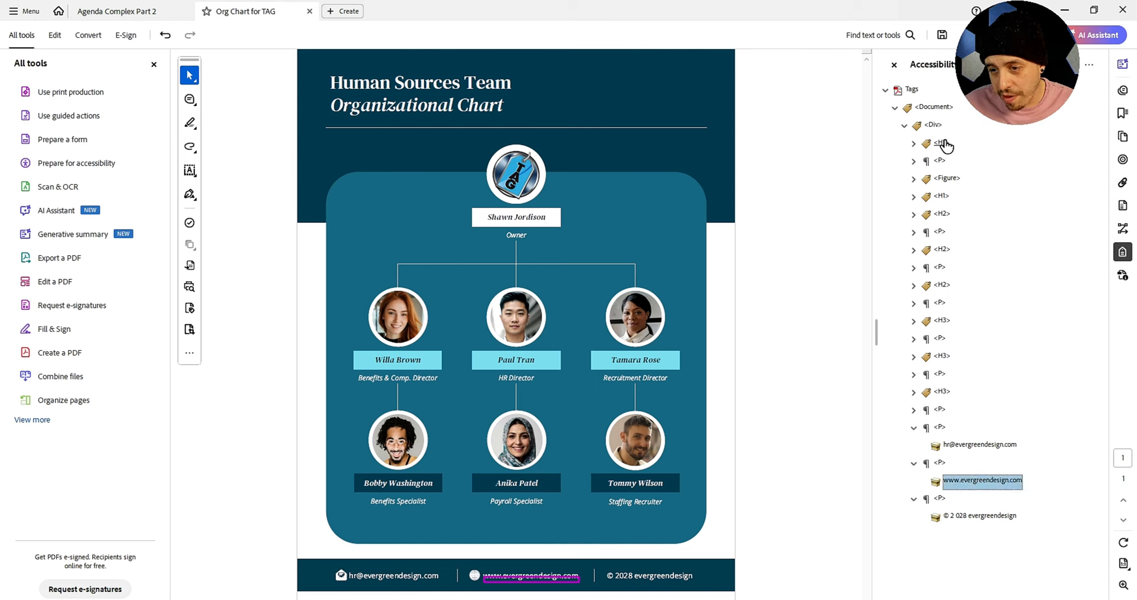
key("Up")
key("Up")
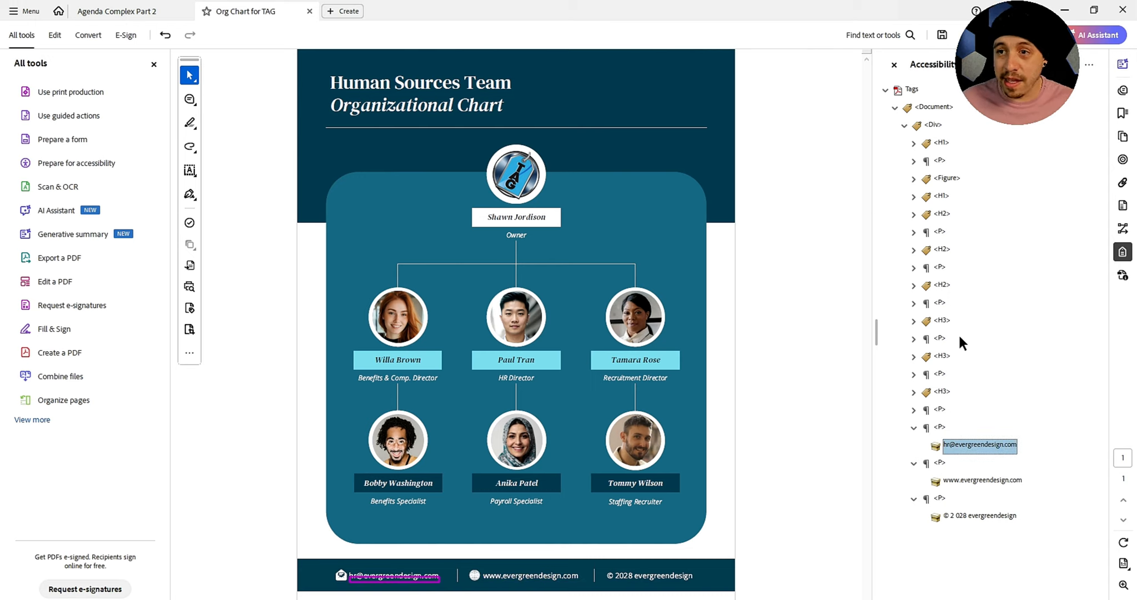
mouse_move(359, 599)
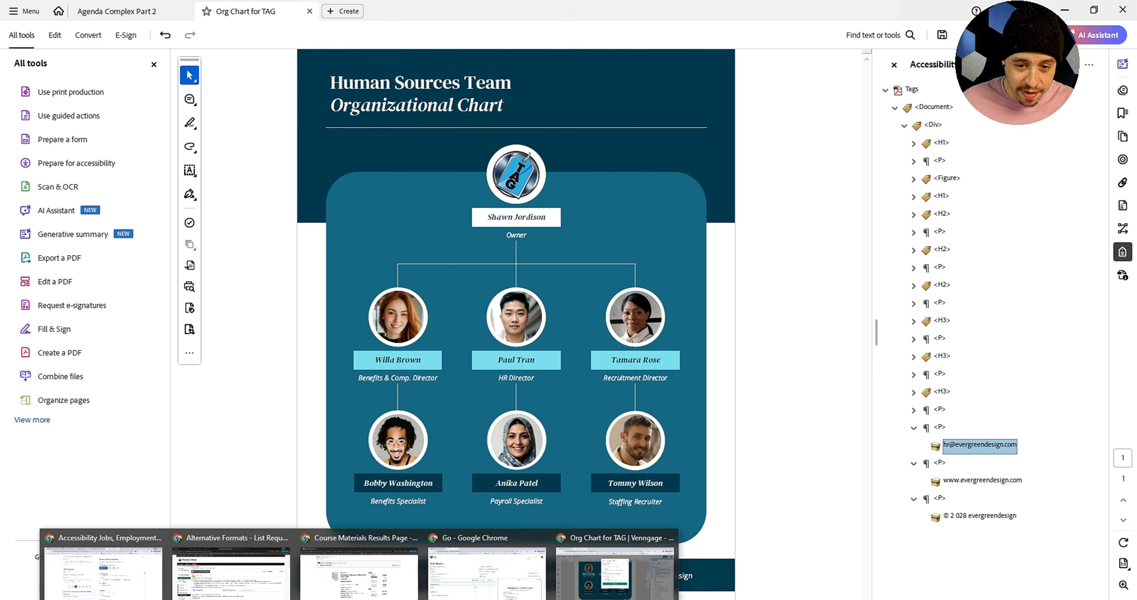
left_click(639, 592)
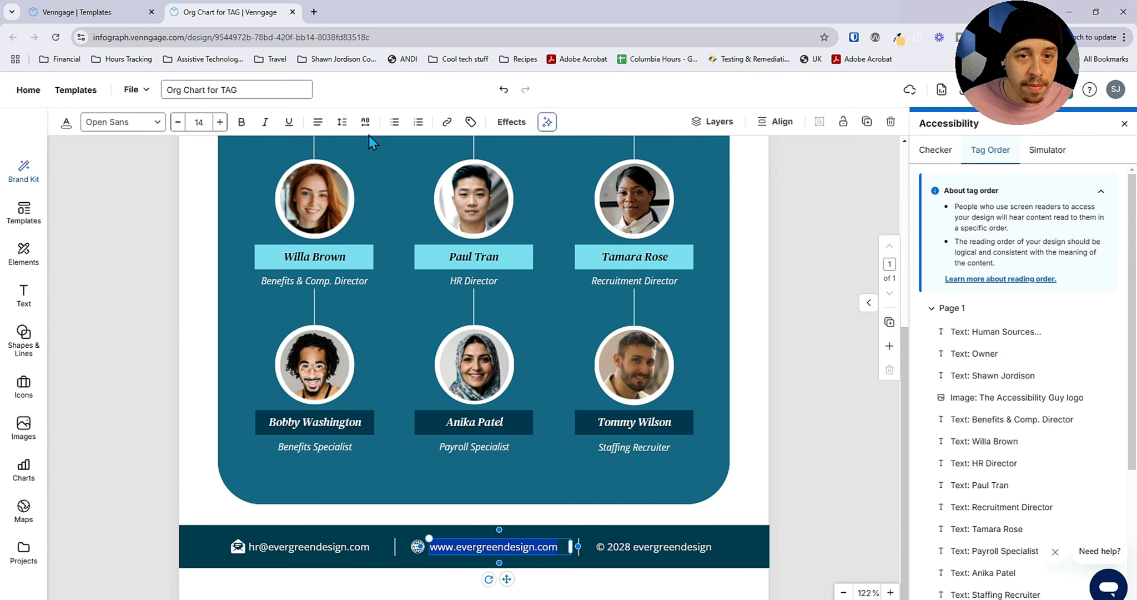
left_click(447, 121)
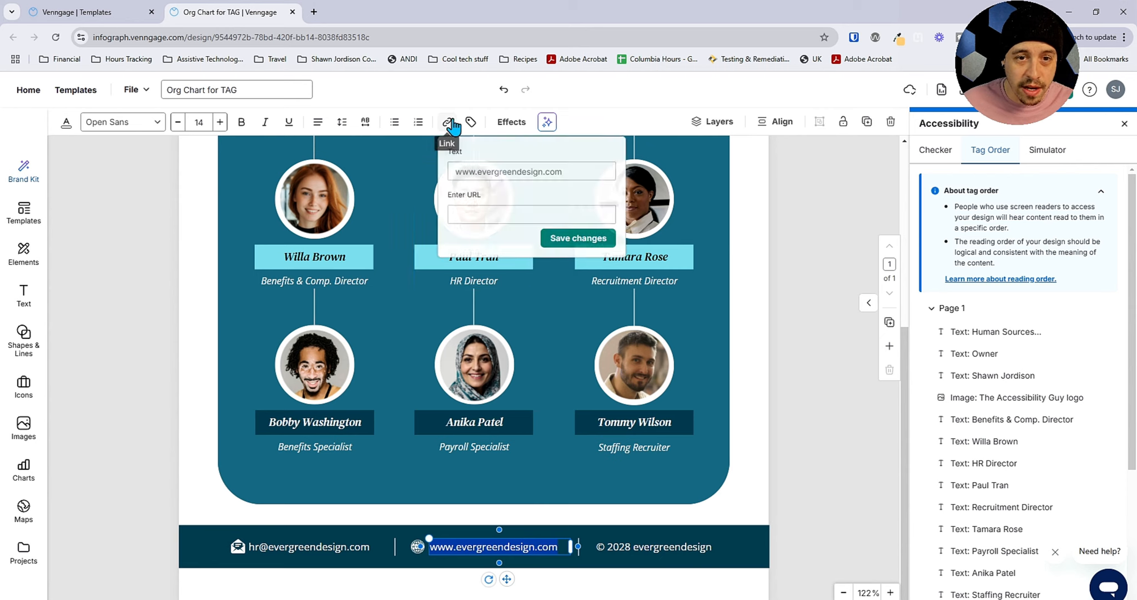
left_click(498, 215)
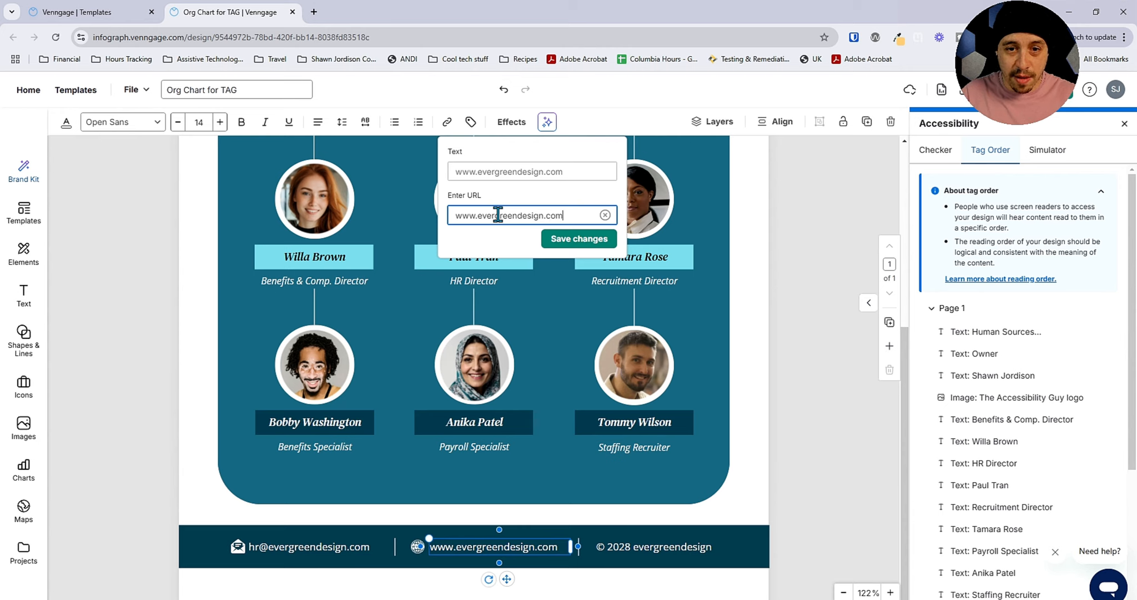
left_click(580, 239)
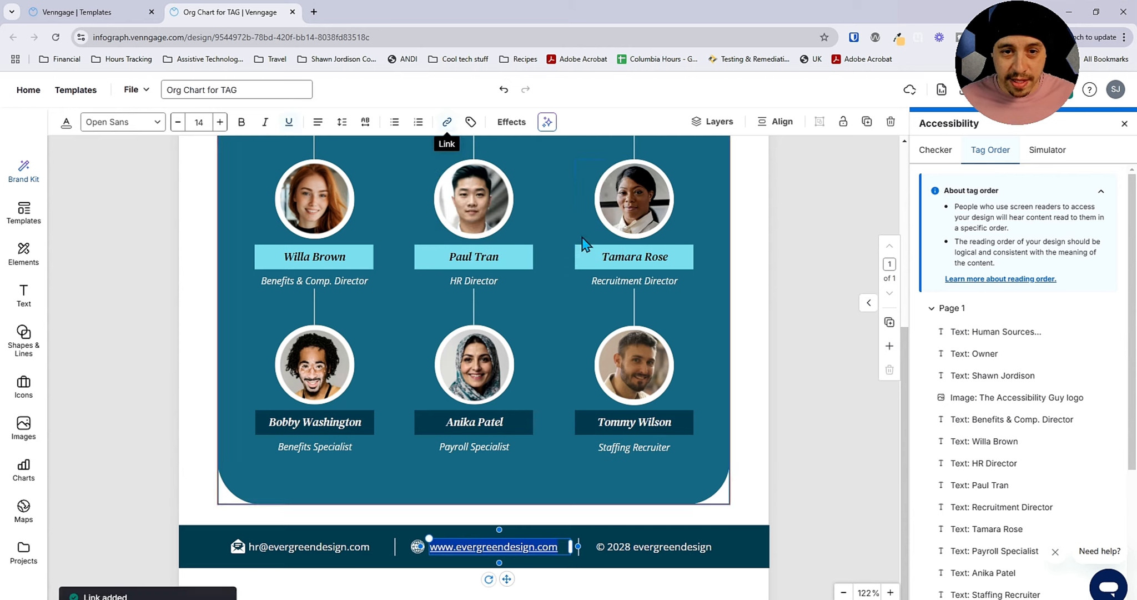
Step: Link the footer's e-mail text to its address with a mailto: URL and download the updated chart
left_click(327, 549)
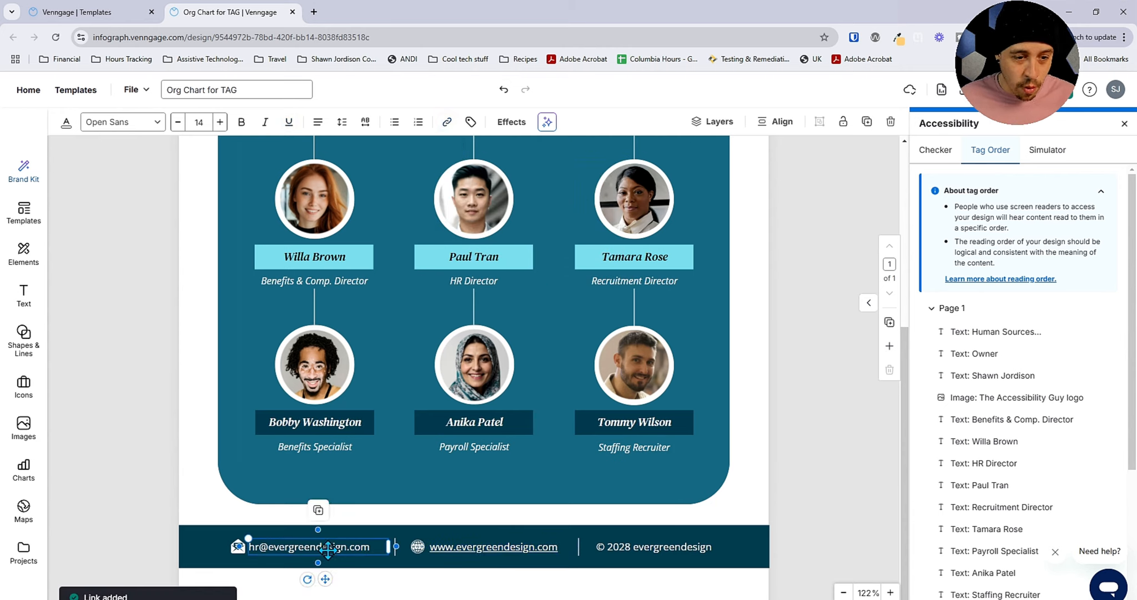
left_click(447, 124)
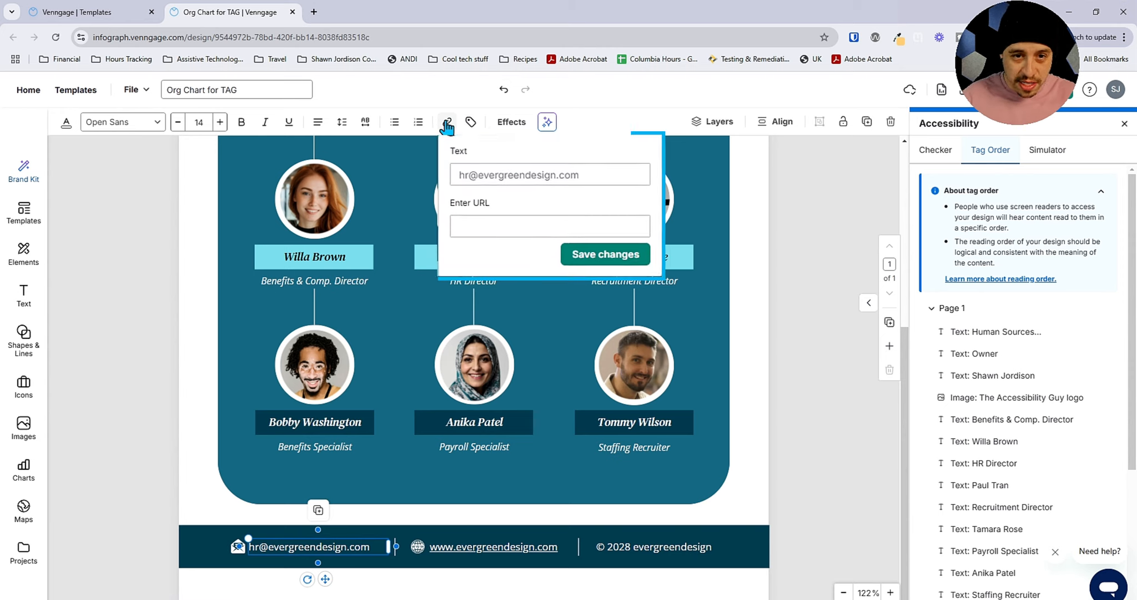
left_click(590, 234)
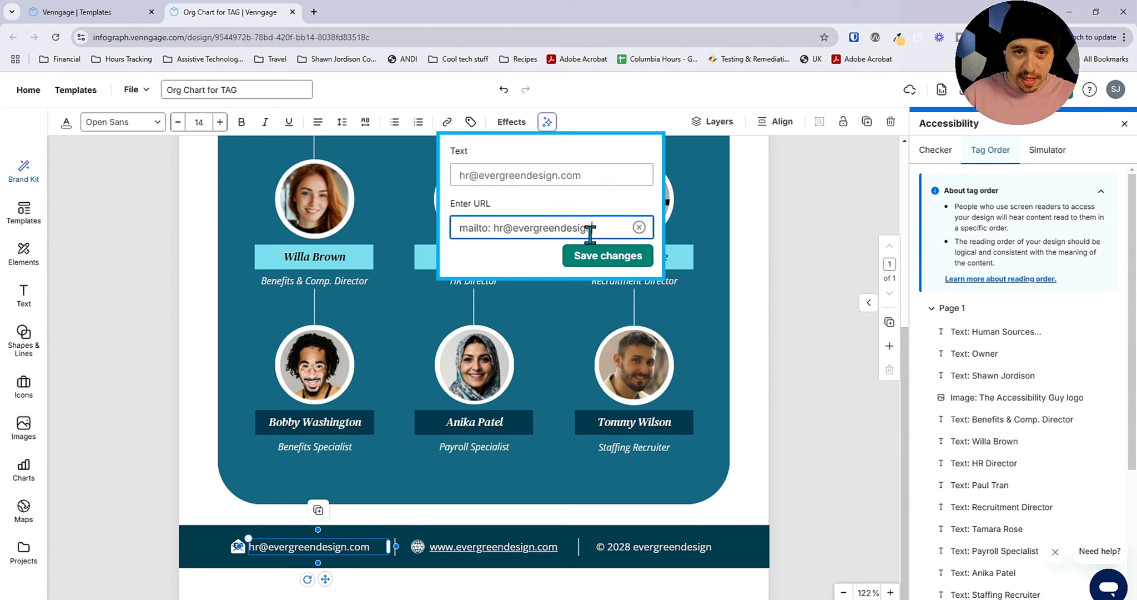
left_click(593, 255)
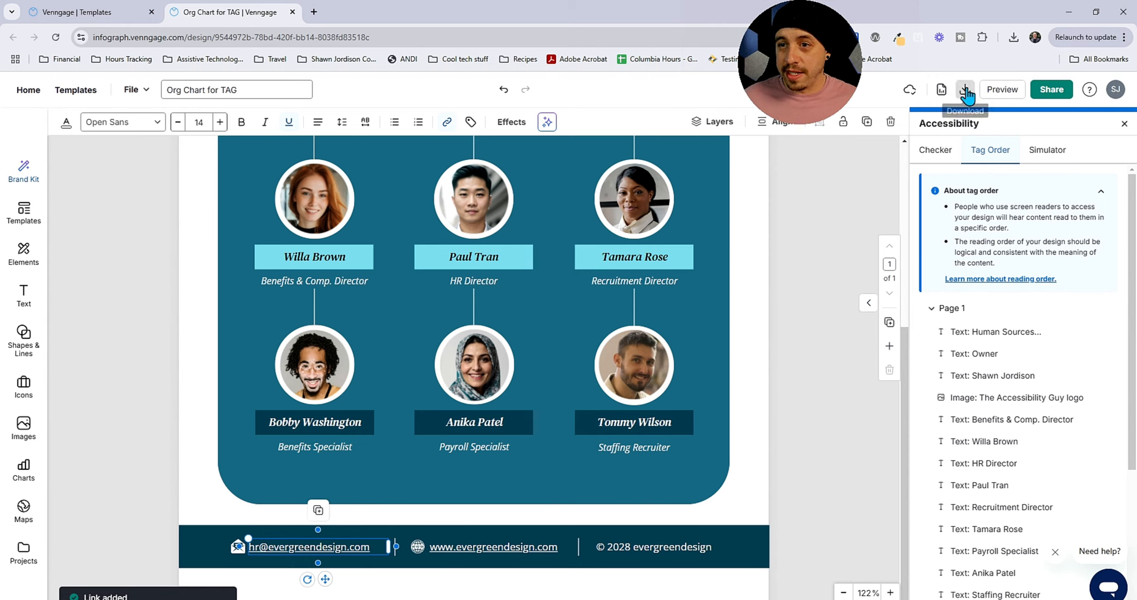
left_click(967, 96)
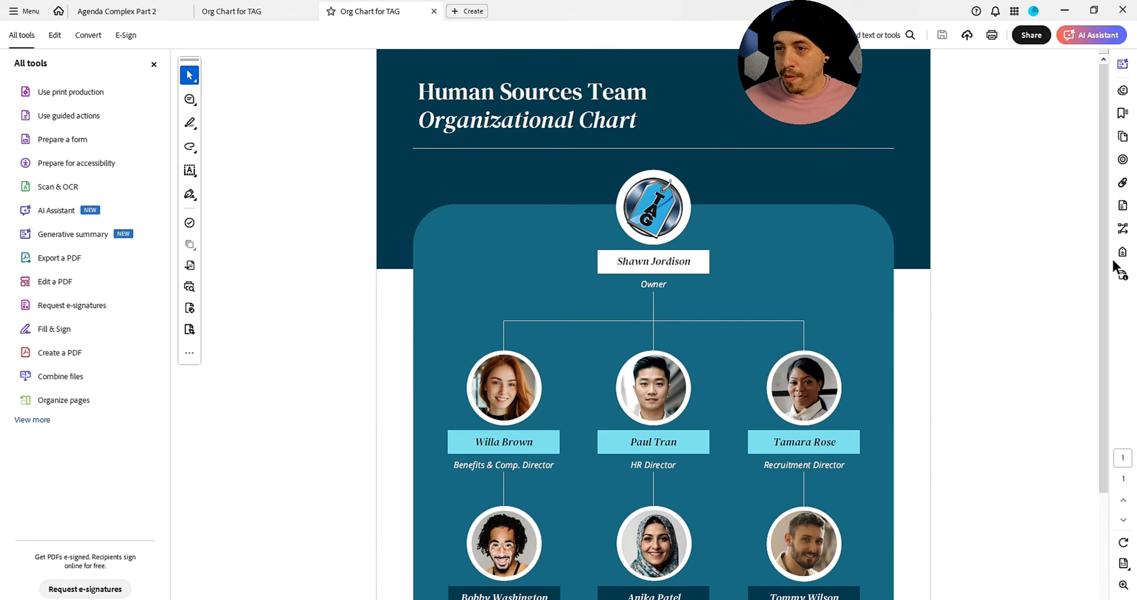
Step: In Acrobat, show the new PDF's accessibility tags and expand the footer's website and e-mail <P> tags to examine their link tags
left_click(1121, 252)
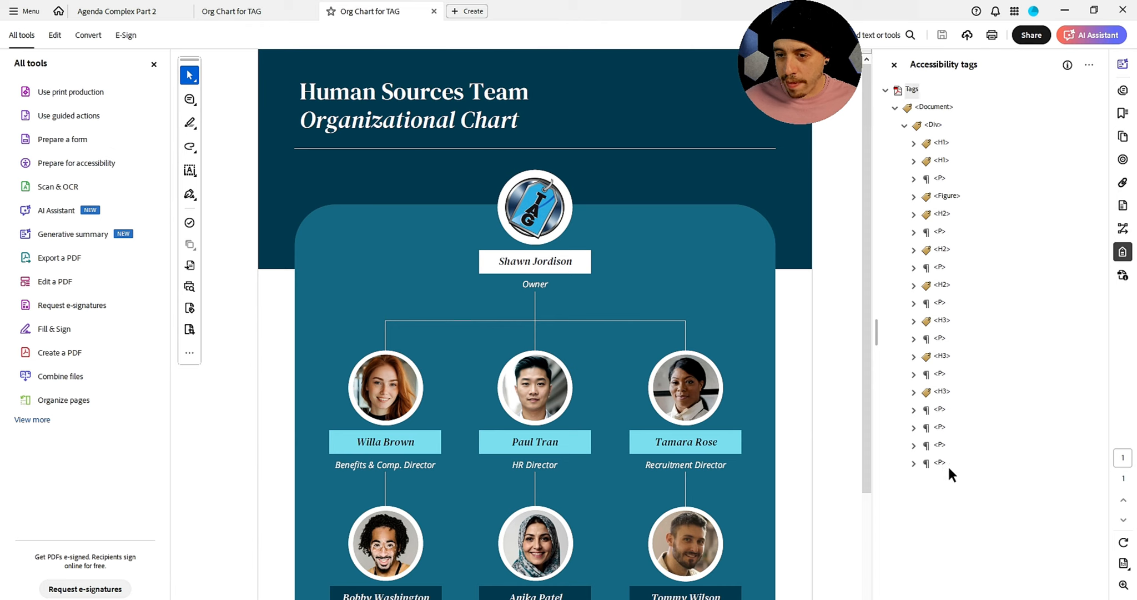
left_click(942, 463)
key("Down")
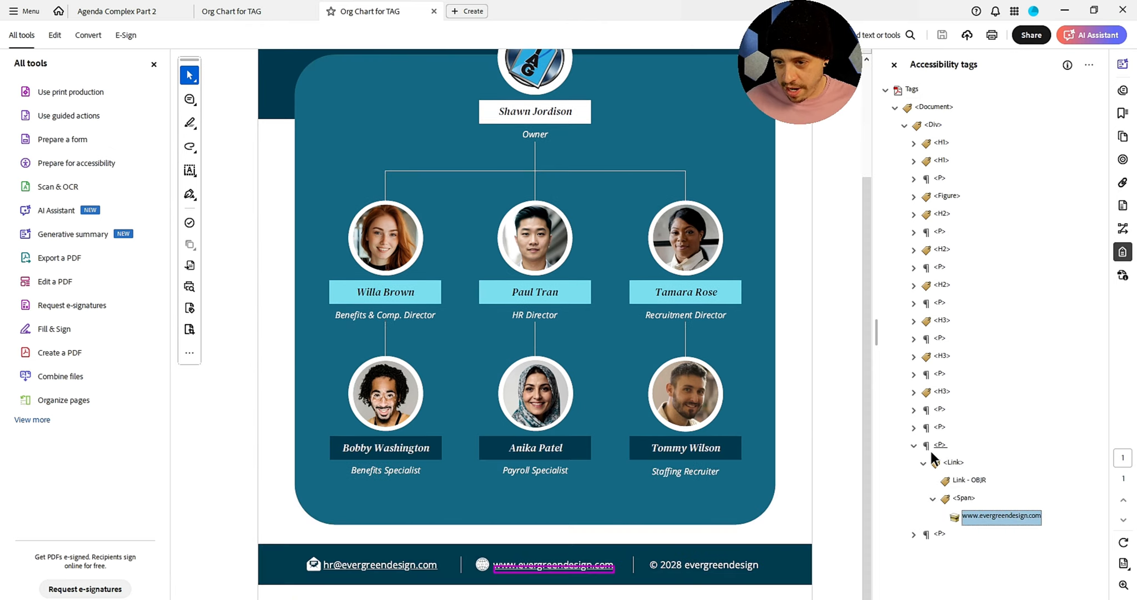
key("Up")
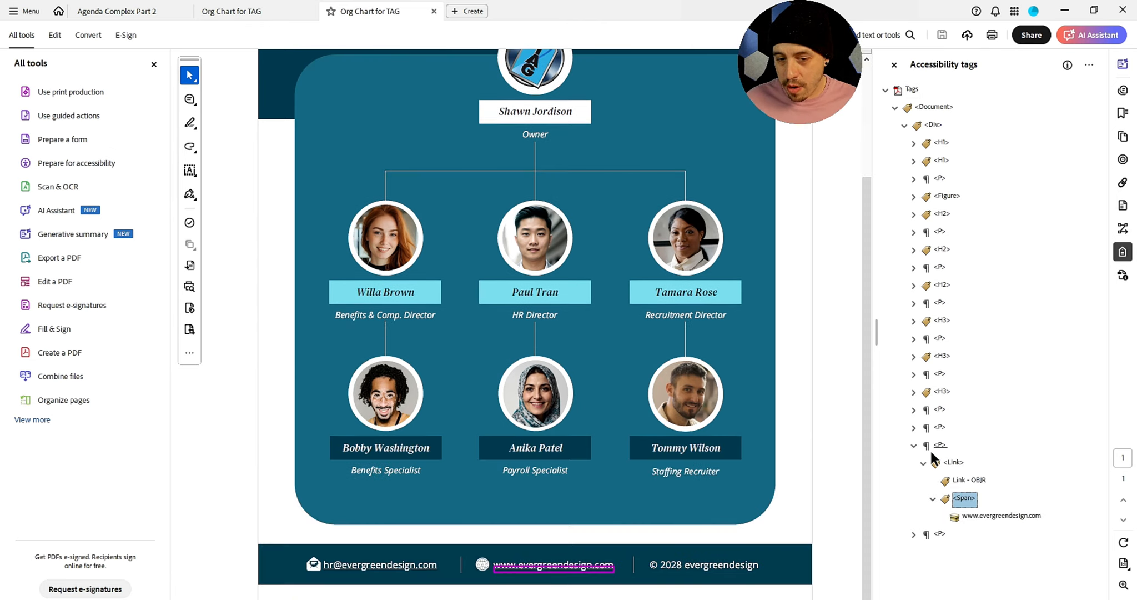
key("Up")
key("Up")
key("Up")
key("Up")
key("Up")
key("Up")
key("Up")
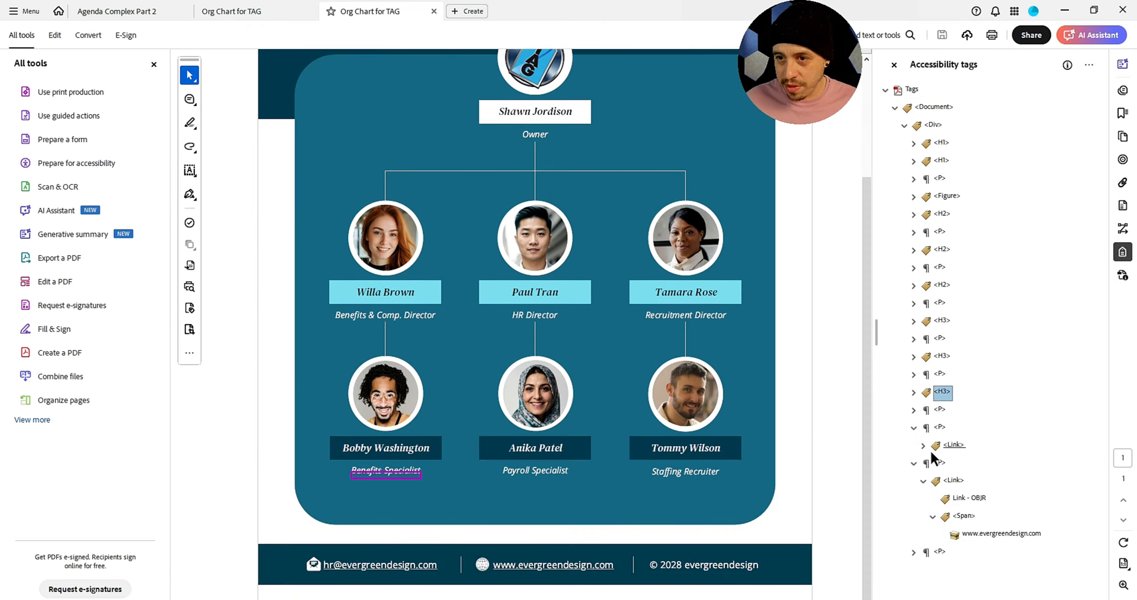
Step: Step through the tags up to the logo <Figure> and back down to the footer's copyright <P> to check the reading order
key("Up")
key("Up")
key("Up")
key("Up")
key("Up")
key("Up")
key("Up")
key("Up")
key("Up")
key("Up")
key("Up")
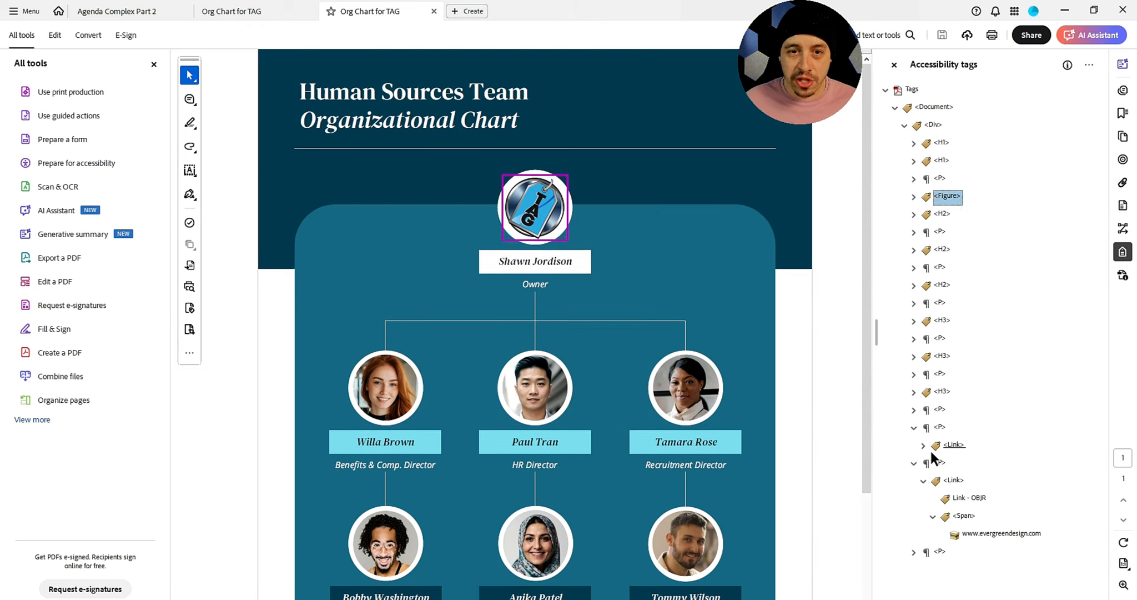
key("Down")
key("Down")
key("Down")
key("Down")
key("Down")
key("Down")
key("Down")
key("Down")
key("Down")
key("Down")
key("Down")
key("Down")
key("Down")
key("Down")
key("Down")
key("Down")
key("Down")
key("Down")
key("Down")
key("Down")
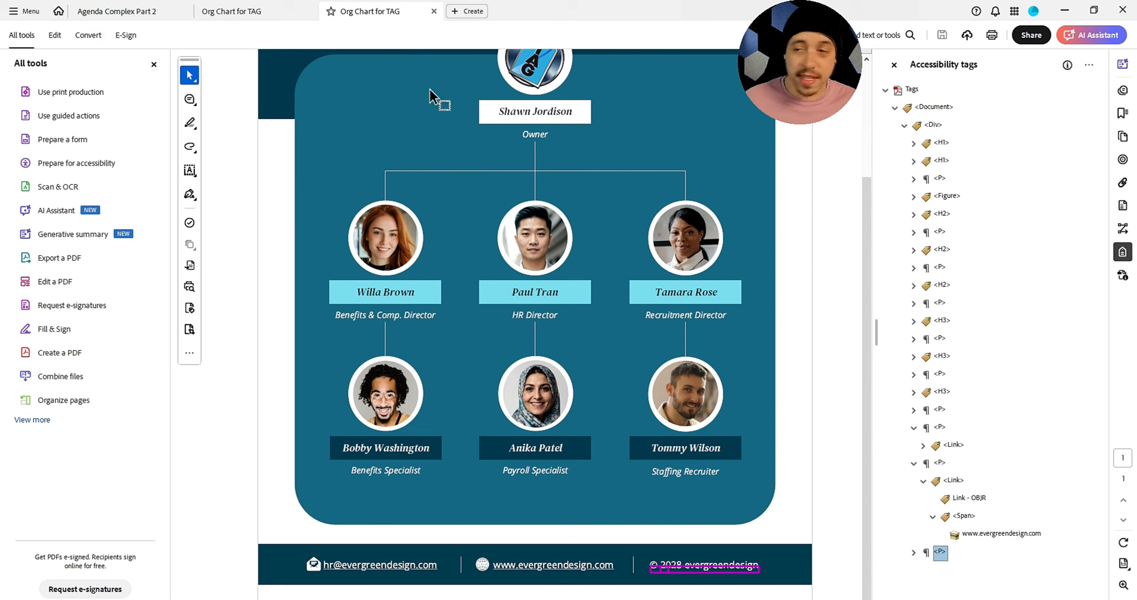
Step: Run the accessibility check on all pages of the PDF with all checking options enabled
left_click(77, 162)
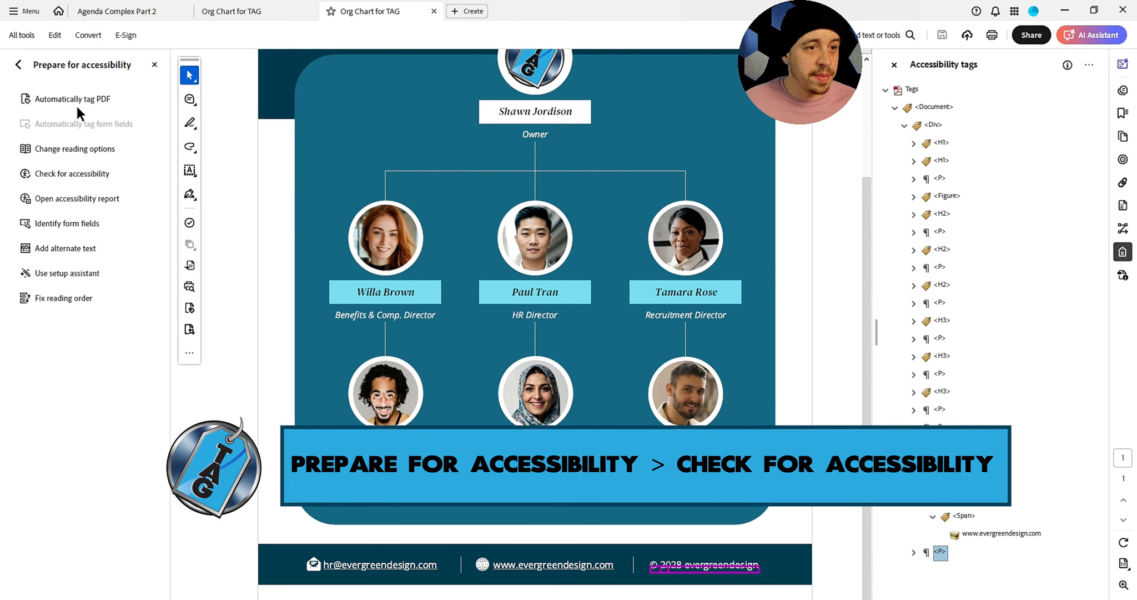
left_click(82, 172)
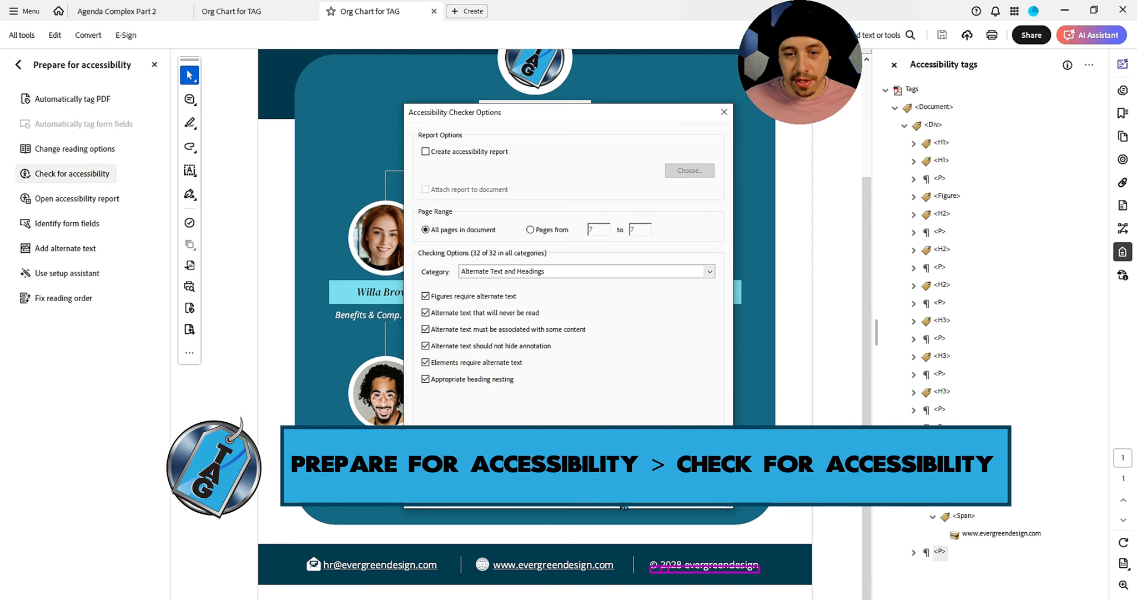
left_click(624, 505)
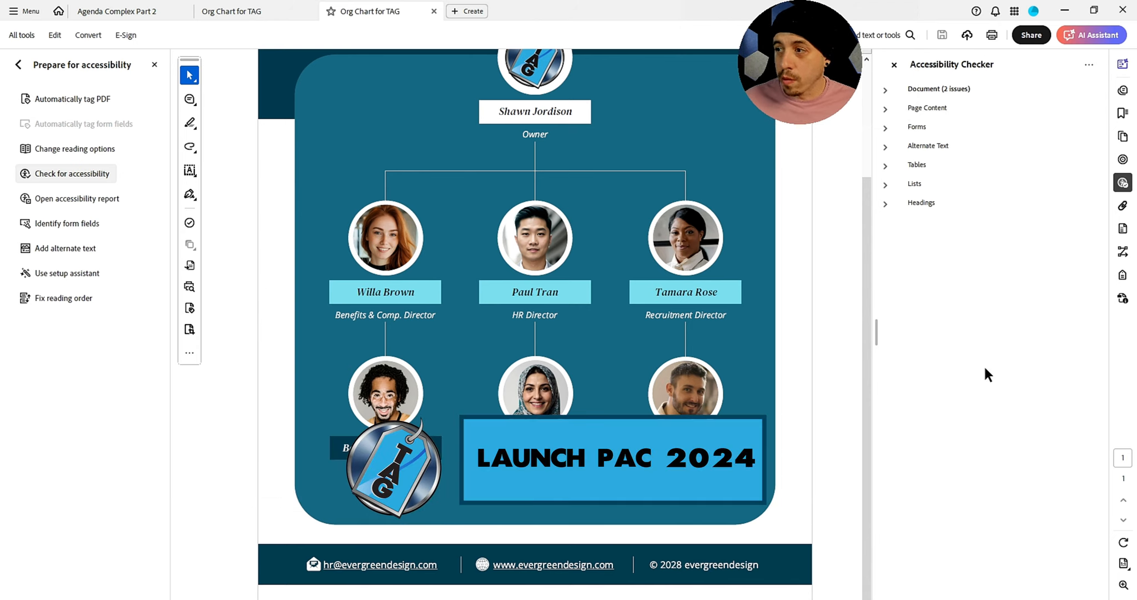
Step: Switch to PAC 2024, load Org Chart for TAG (1).pdf and review its WCAG and PDF/UA results
key("alt+Tab")
left_click_drag(1, 216, 94, 215)
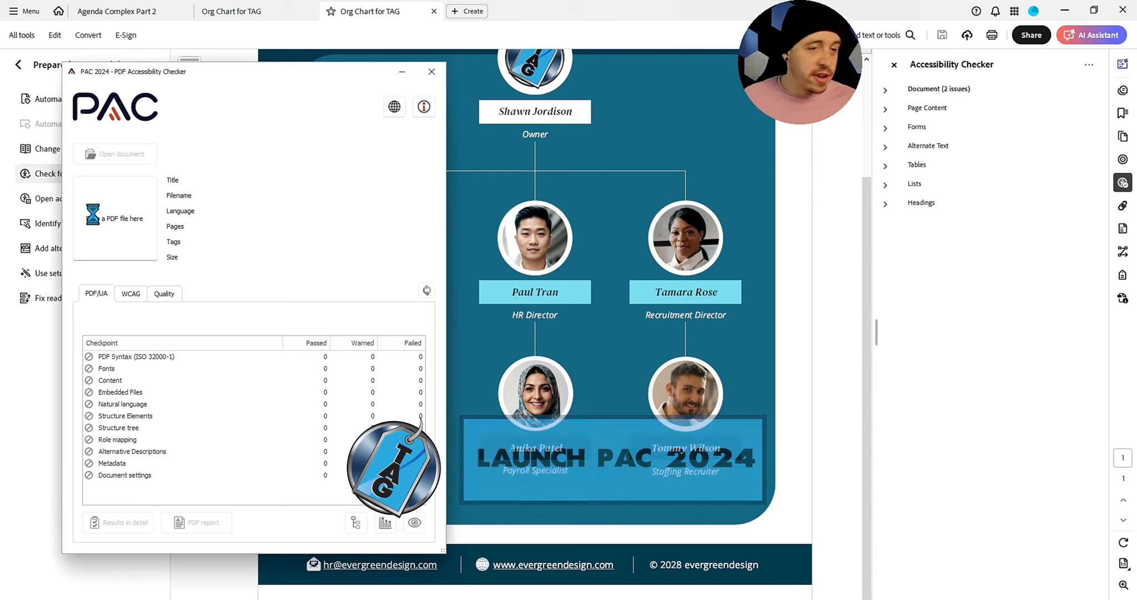
left_click(150, 294)
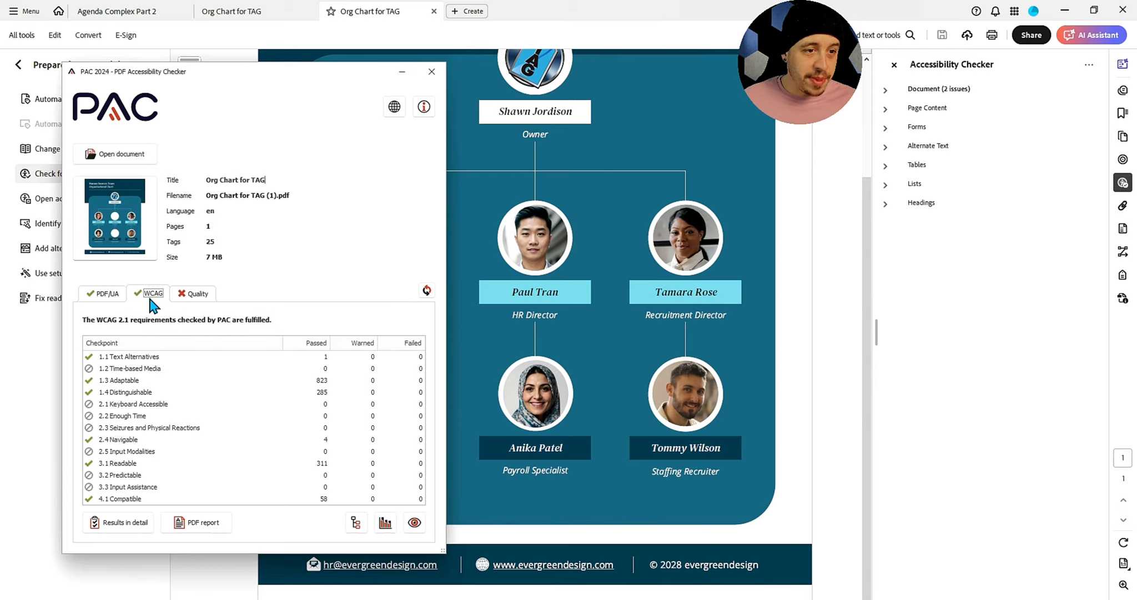
left_click(106, 296)
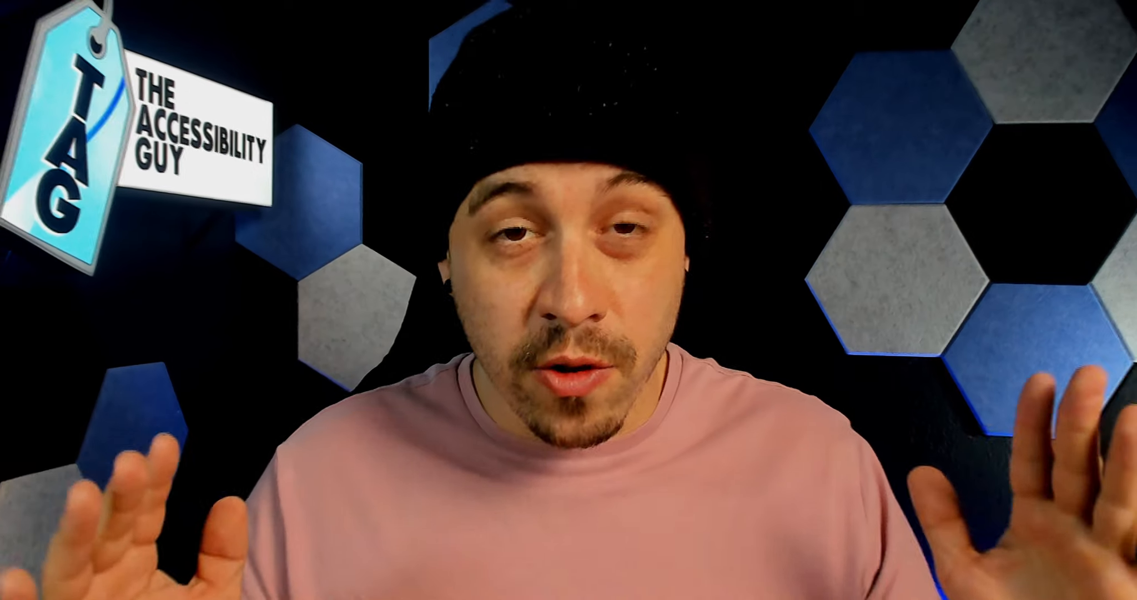